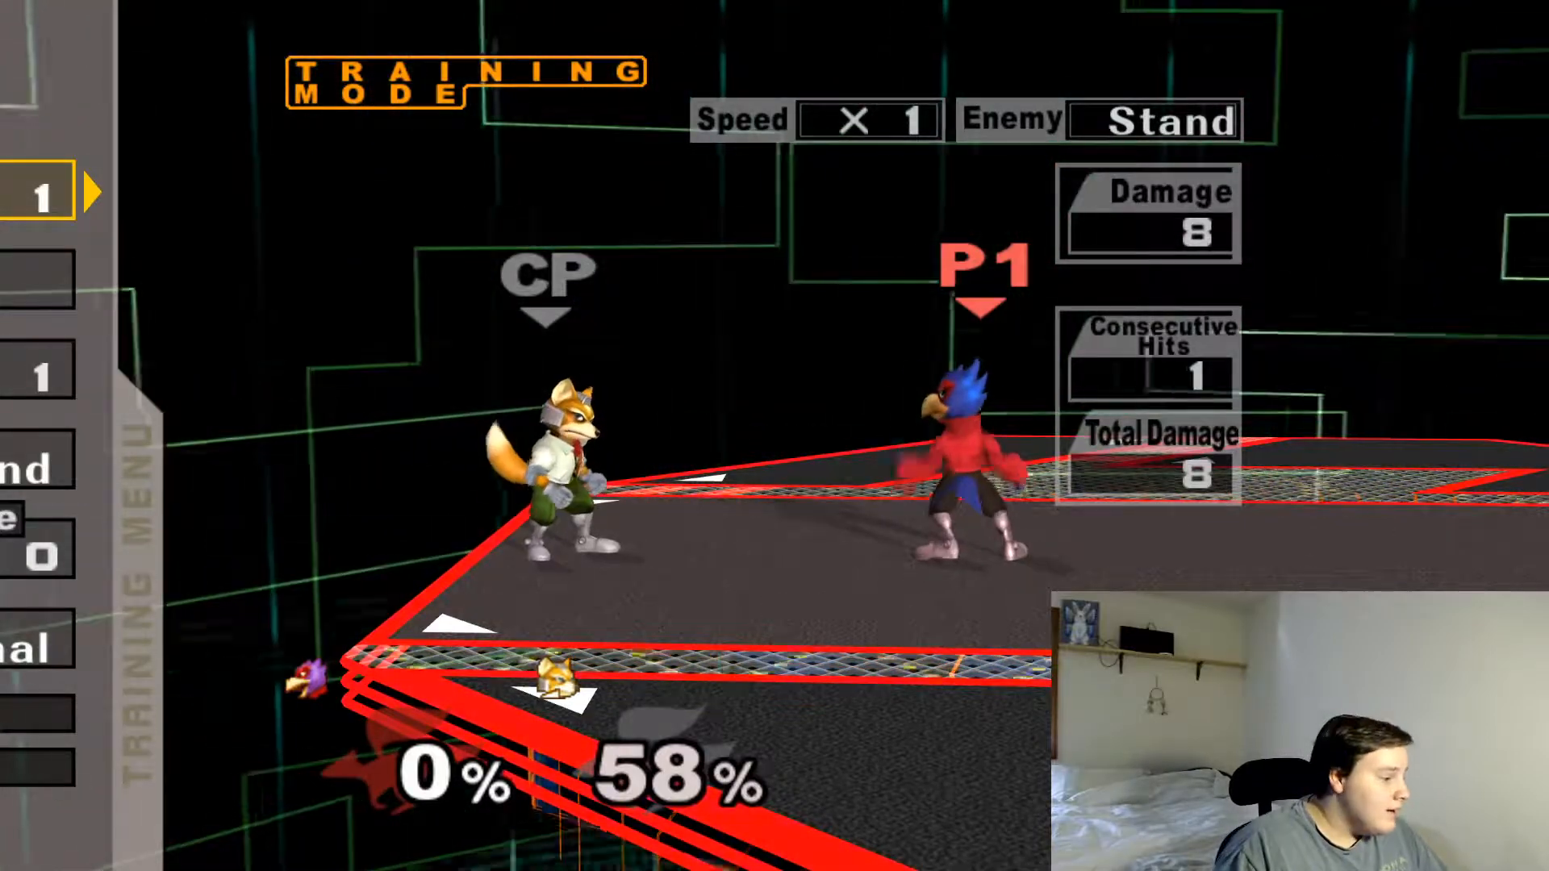
# Switch from the Dolphin Melee window to the Streamlabs OBS window
pyautogui.hotkey('alt', 'Tab')
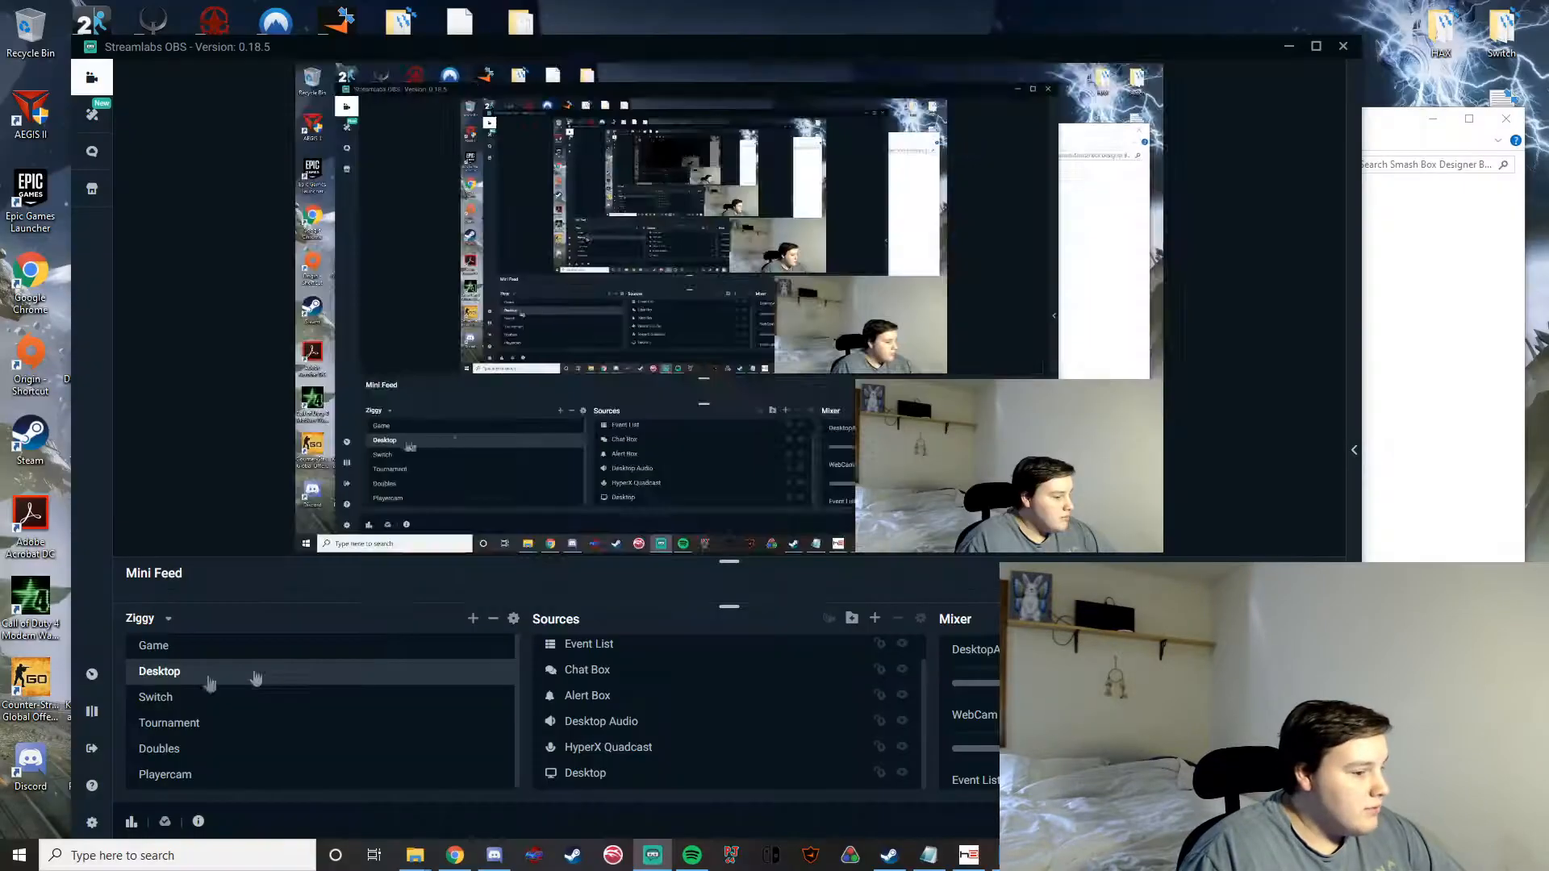
# Minimize Streamlabs OBS so the desktop with the Smash Box Customizer shows
pyautogui.click(1288, 46)
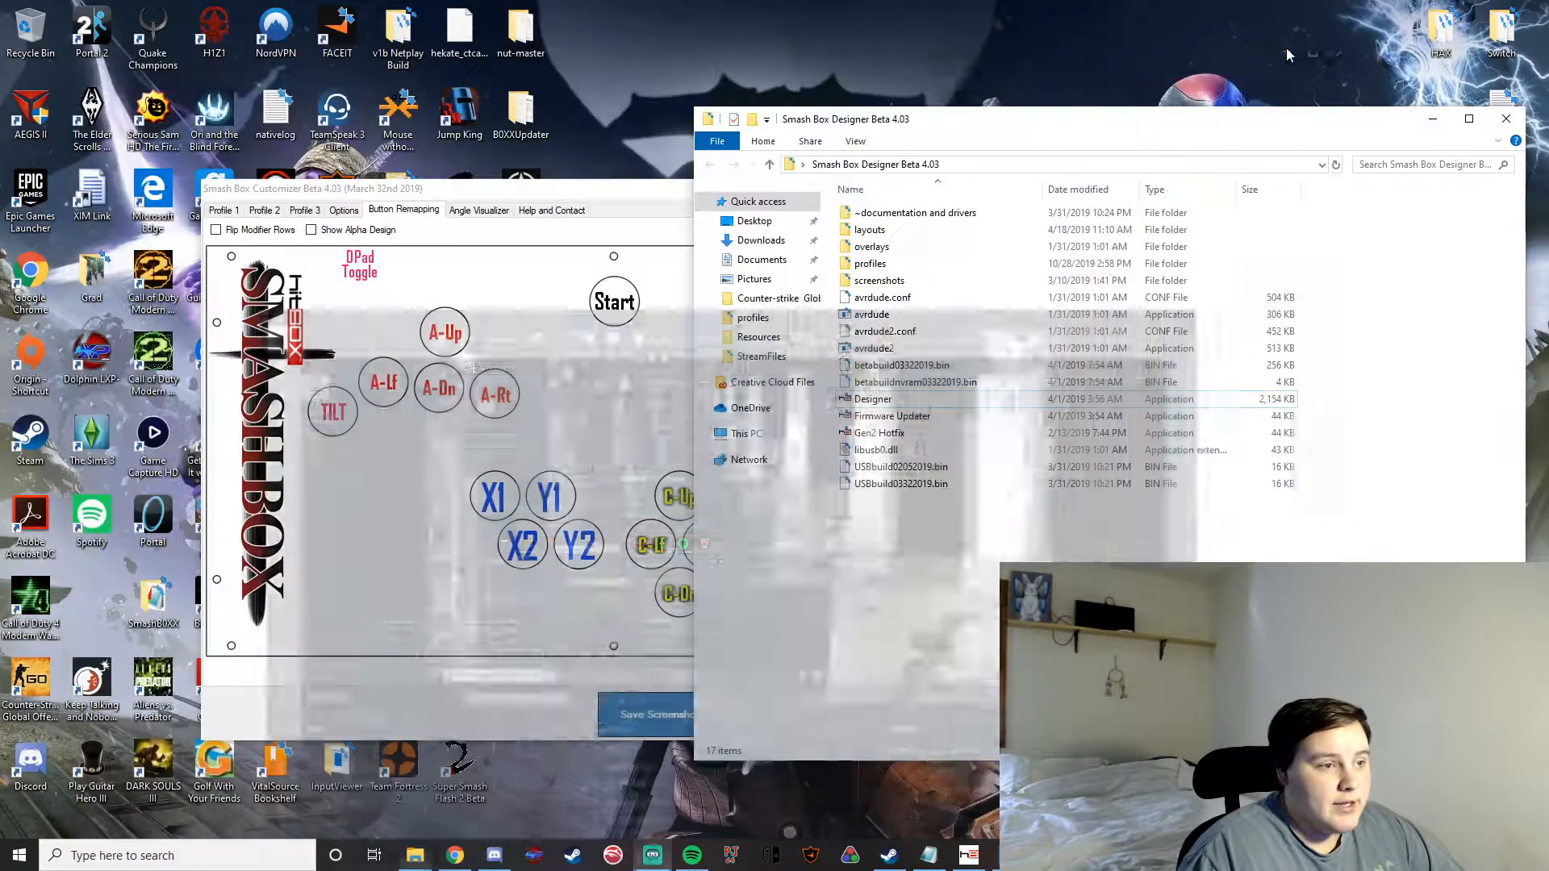
# Move the Customizer window up-left over the folder and select the L button for remapping
pyautogui.moveTo(609, 197); pyautogui.dragTo(487, 162)
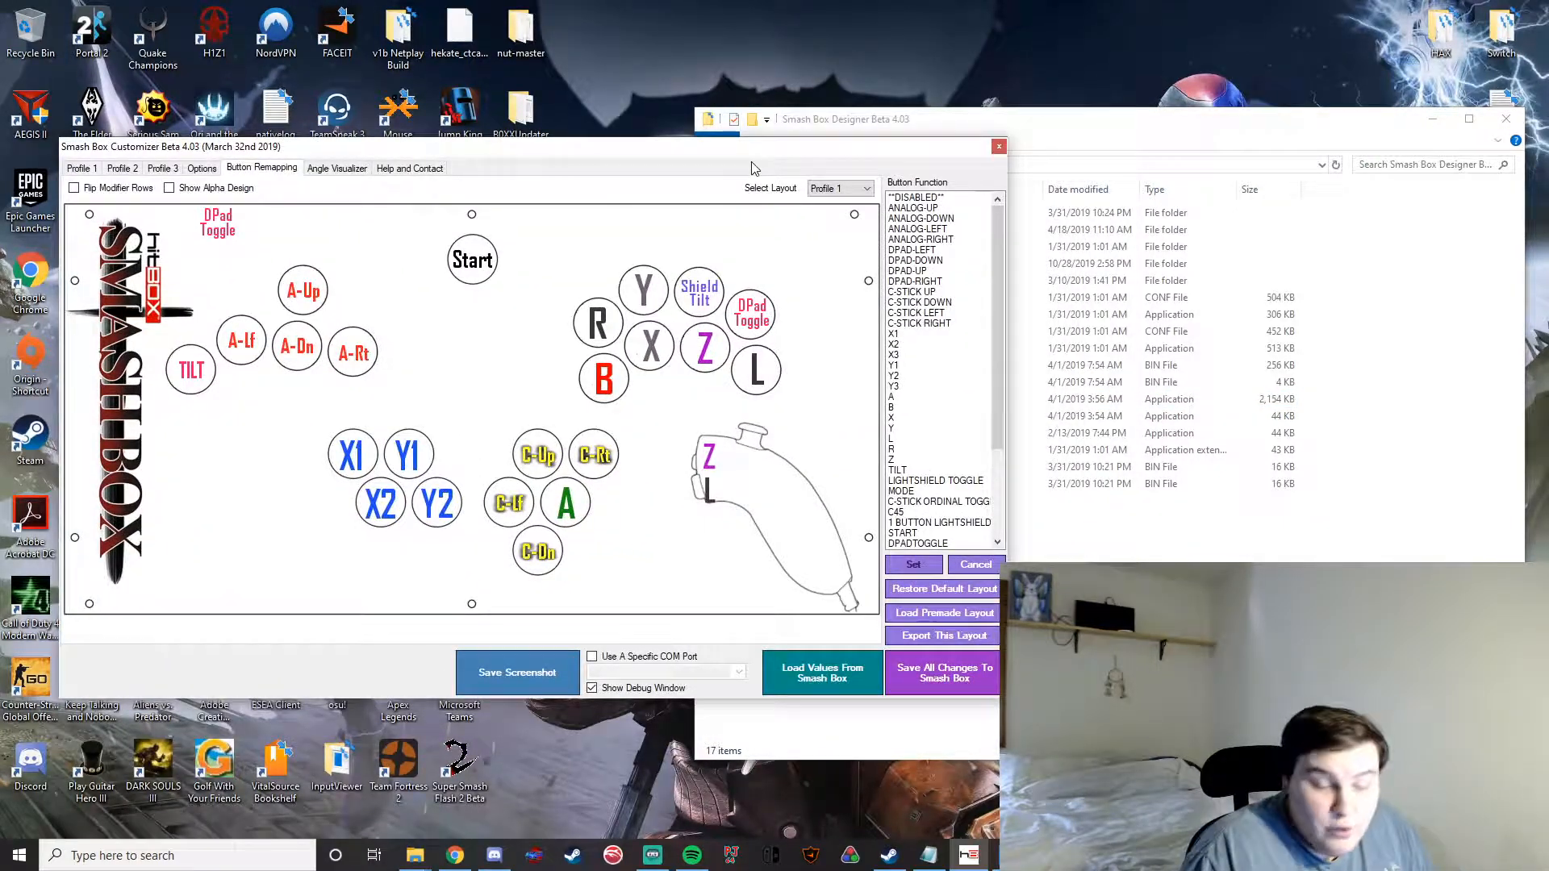
pyautogui.moveTo(667, 161); pyautogui.dragTo(680, 131)
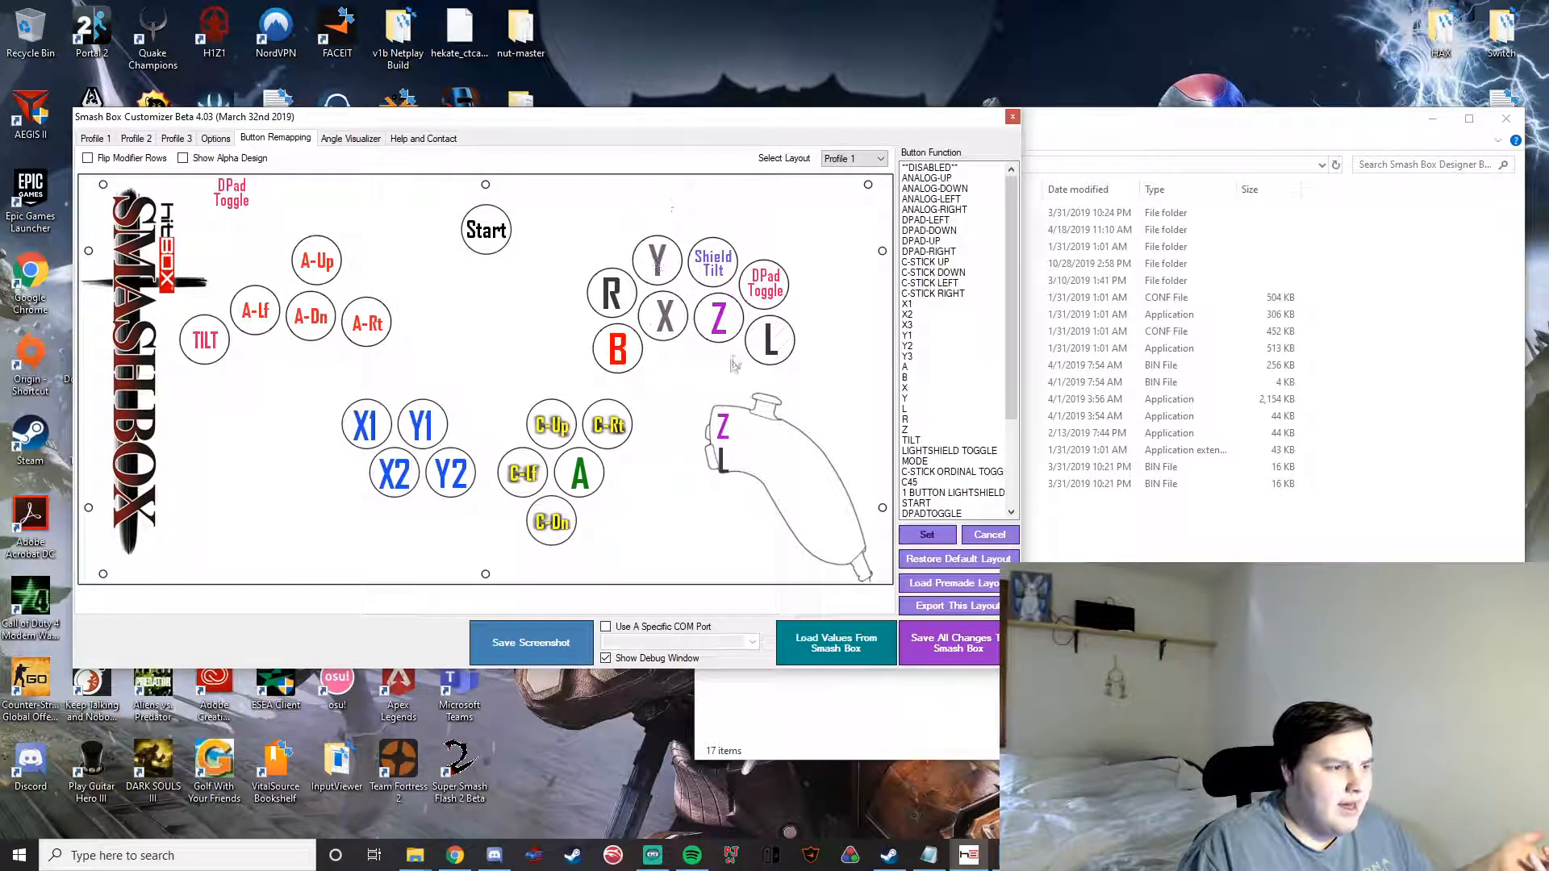
pyautogui.click(784, 342)
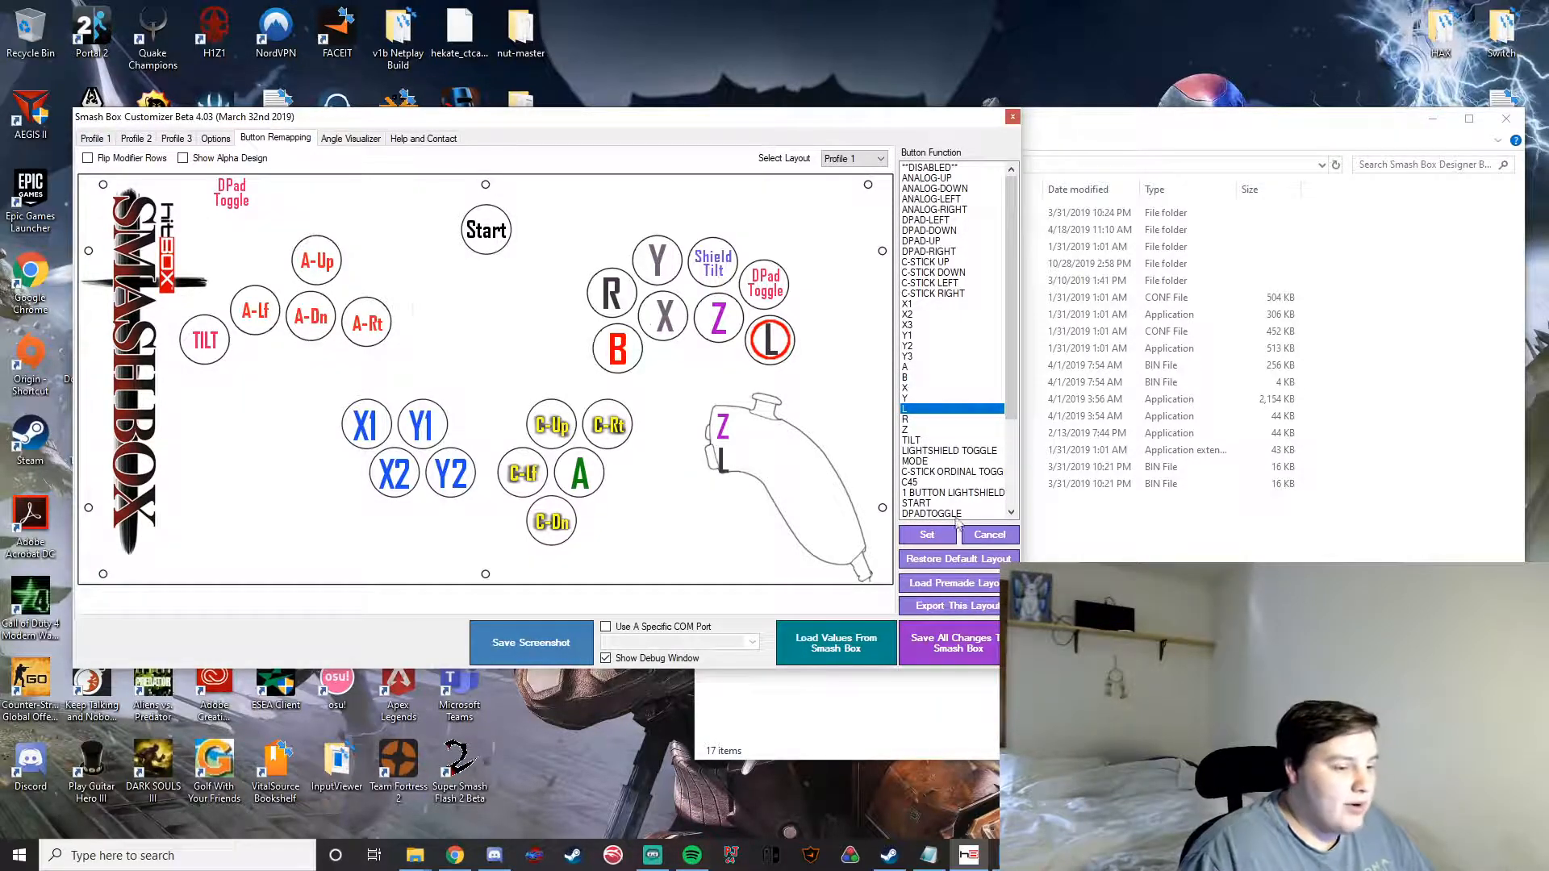
# Review the modifier values of Profiles 1, 2 and 3
pyautogui.click(111, 138)
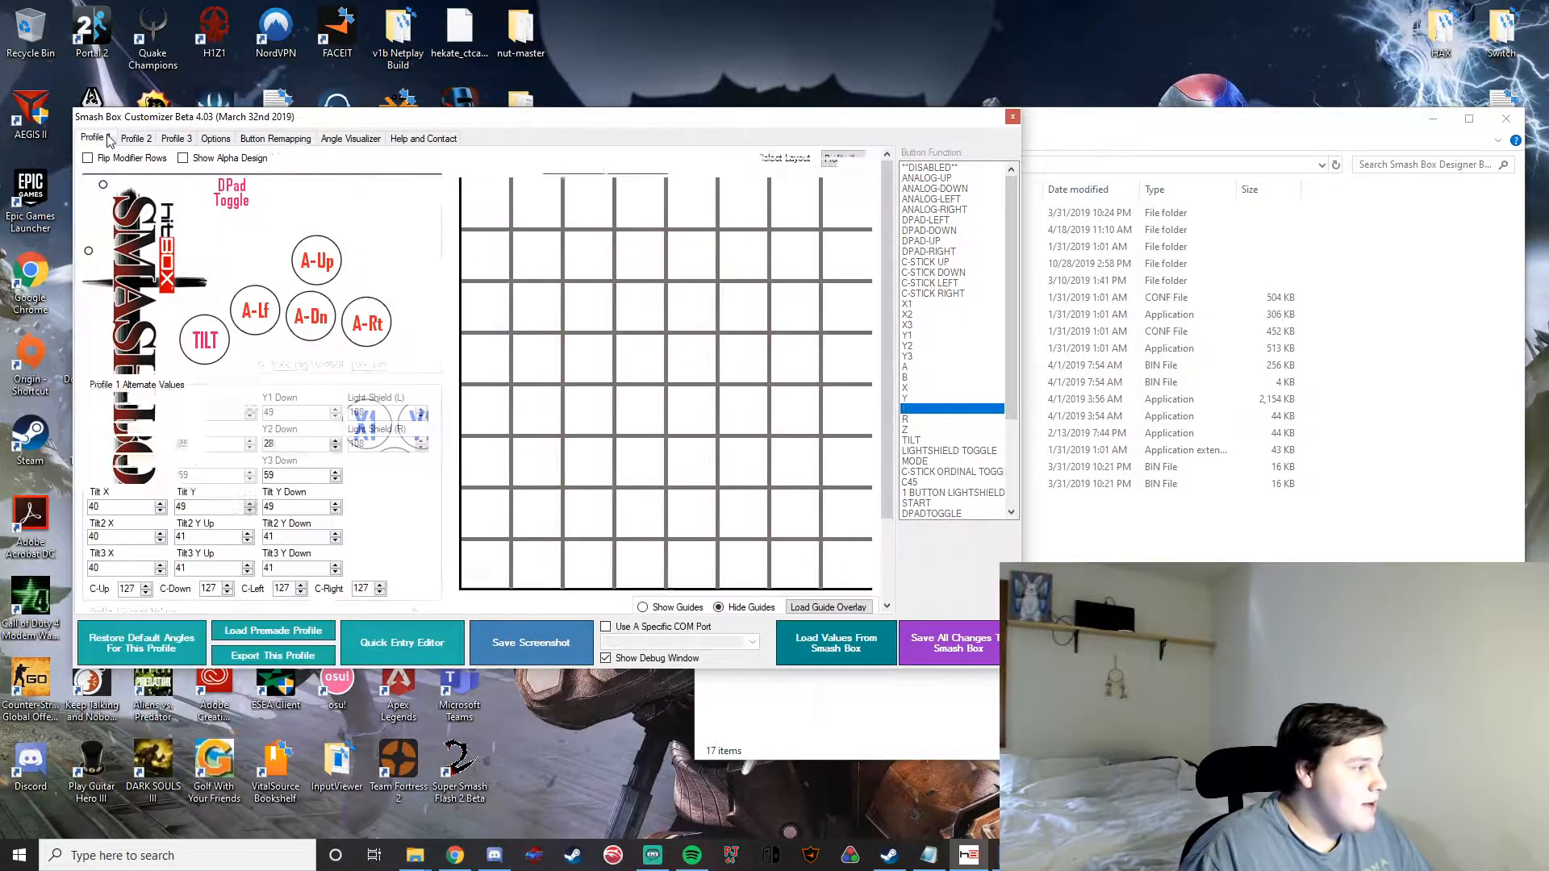
pyautogui.click(137, 140)
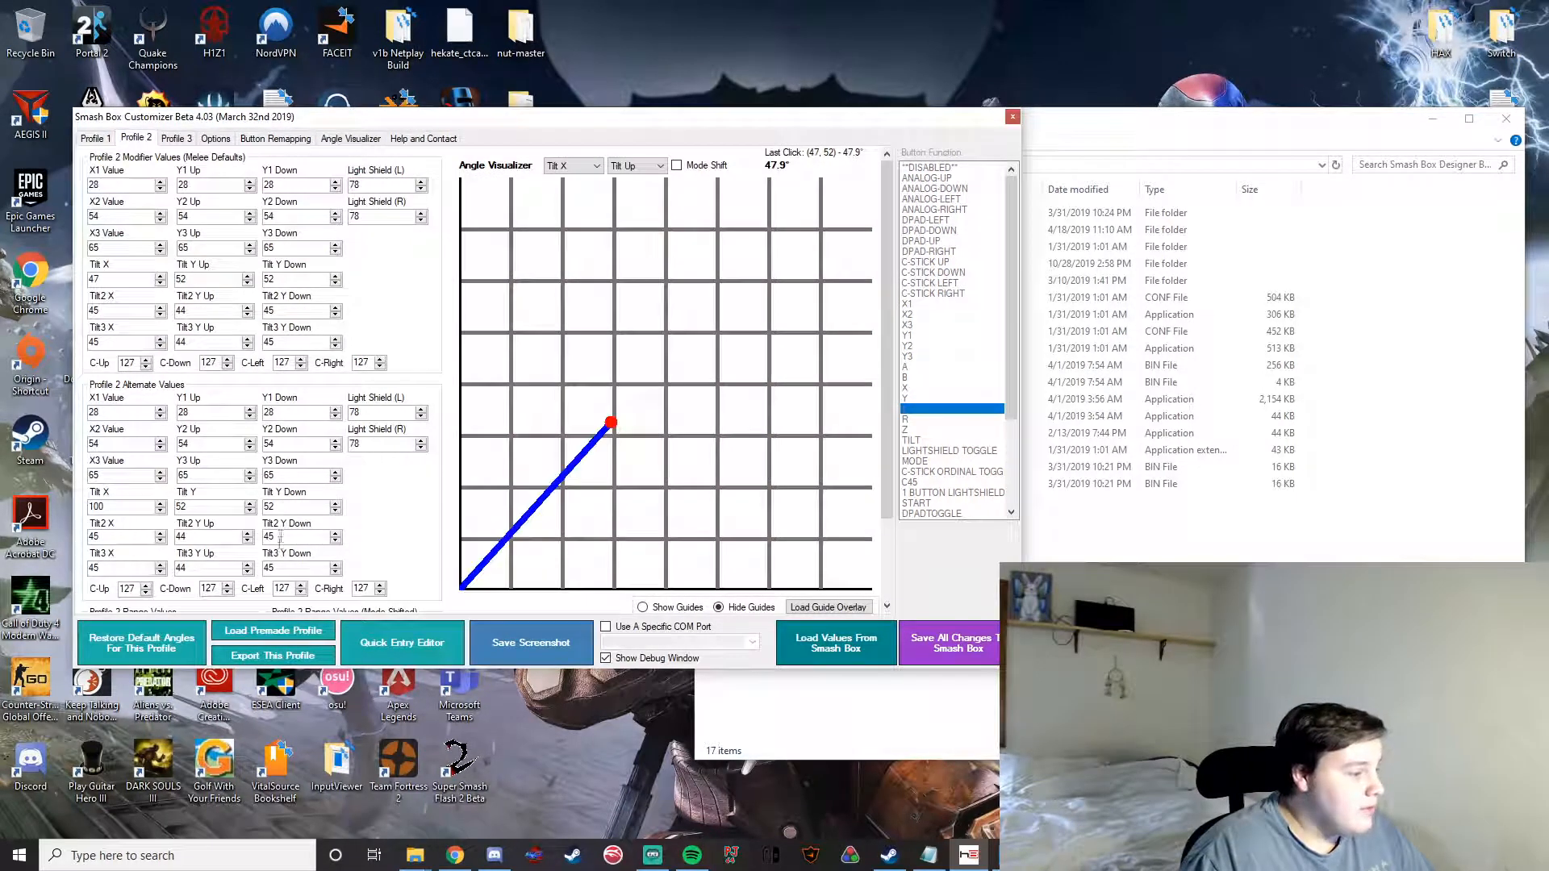
pyautogui.click(180, 141)
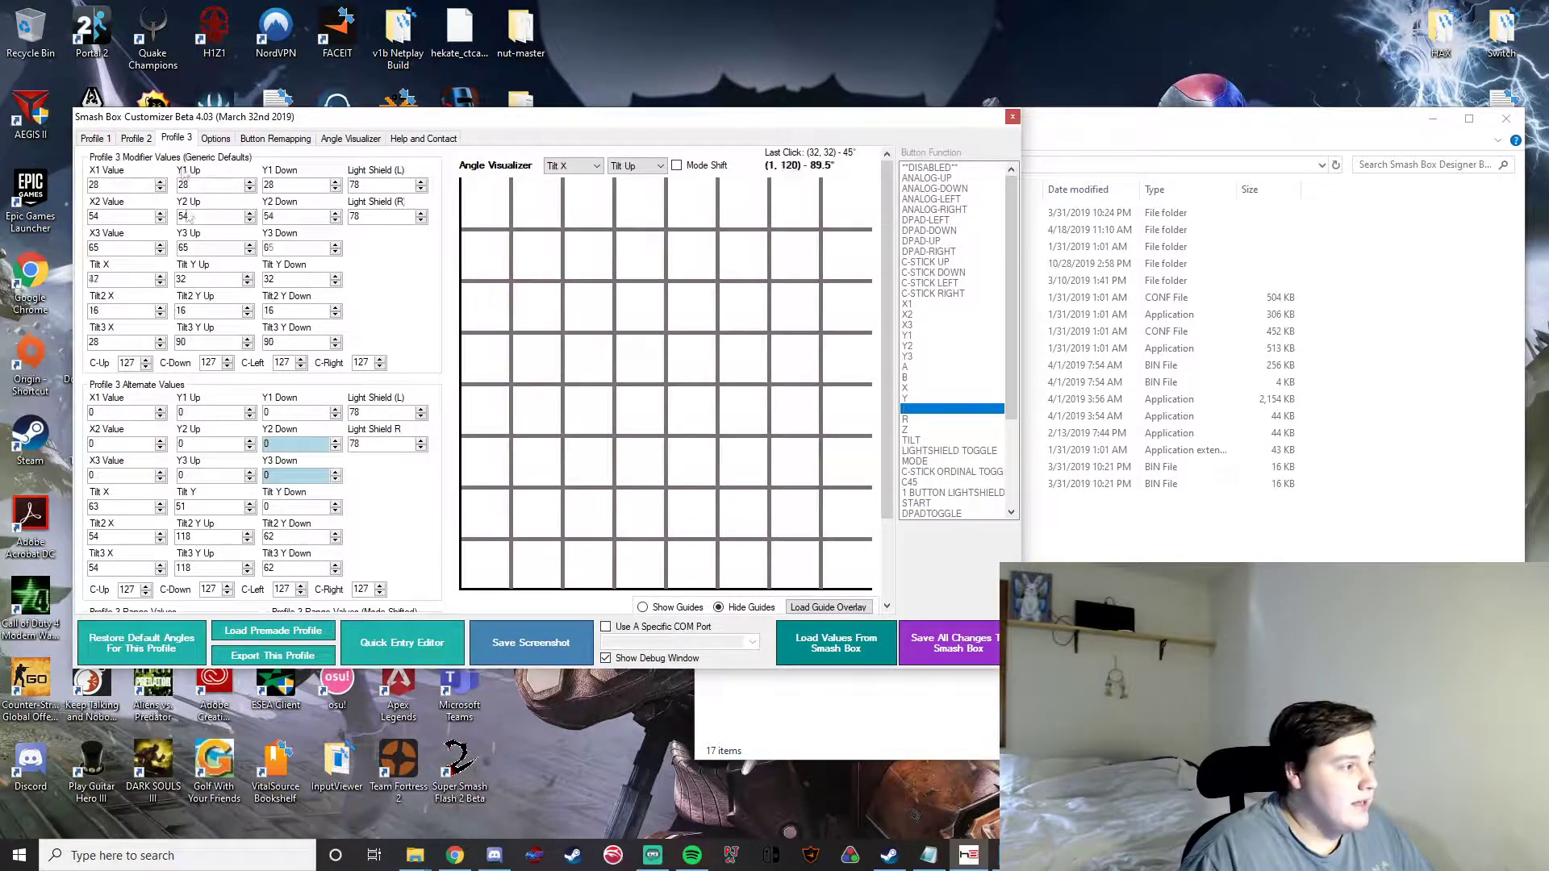
# Attempt importing premade Profile3.sbx, dismiss the failure, and go to the controller Options
pyautogui.click(275, 638)
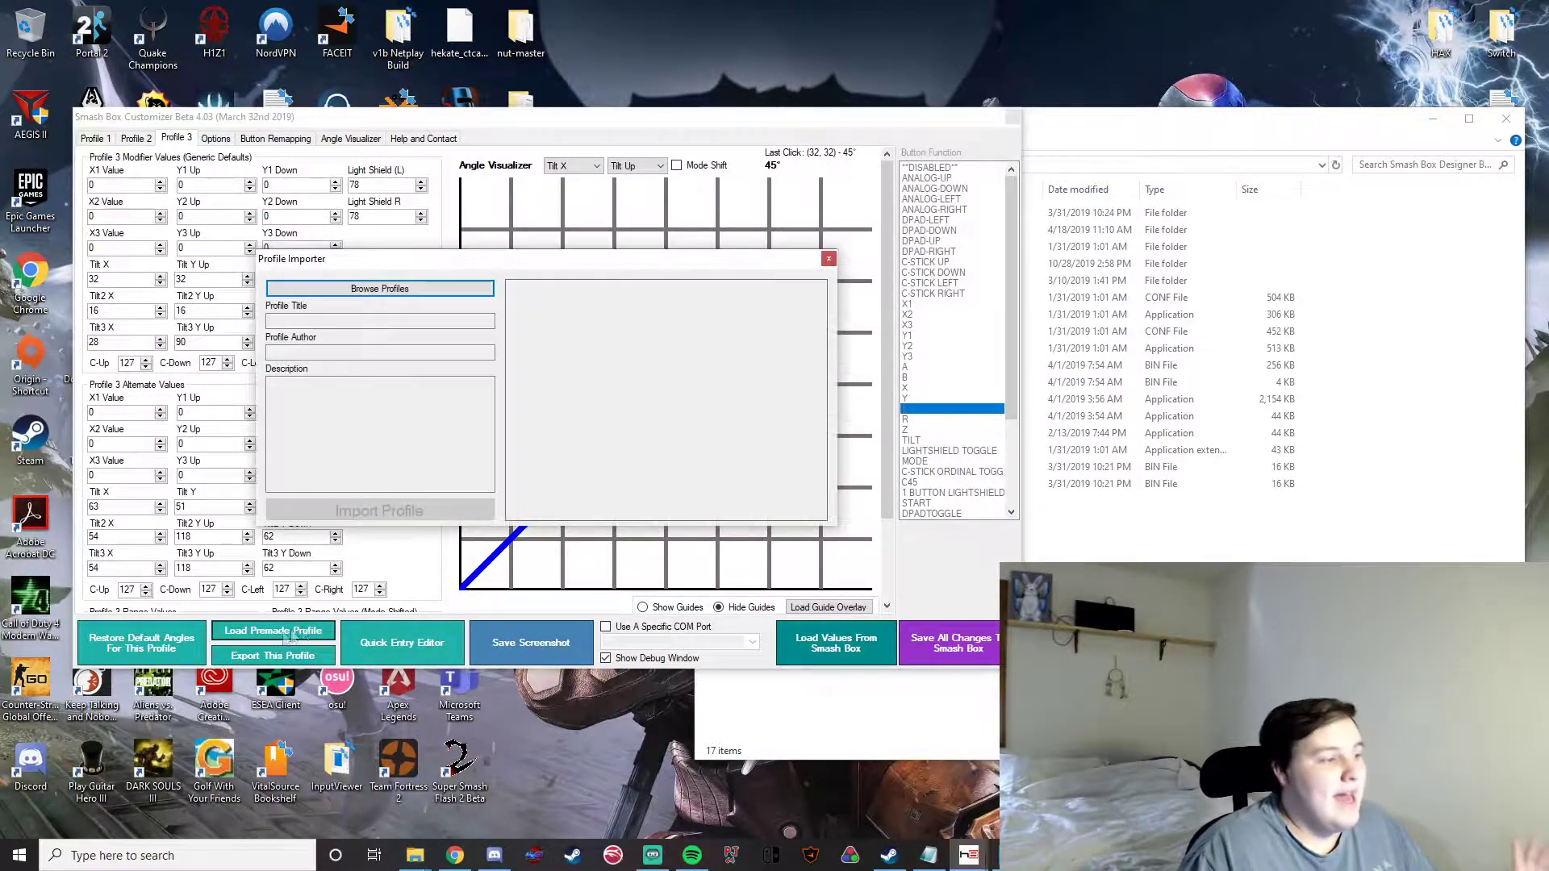
pyautogui.click(371, 291)
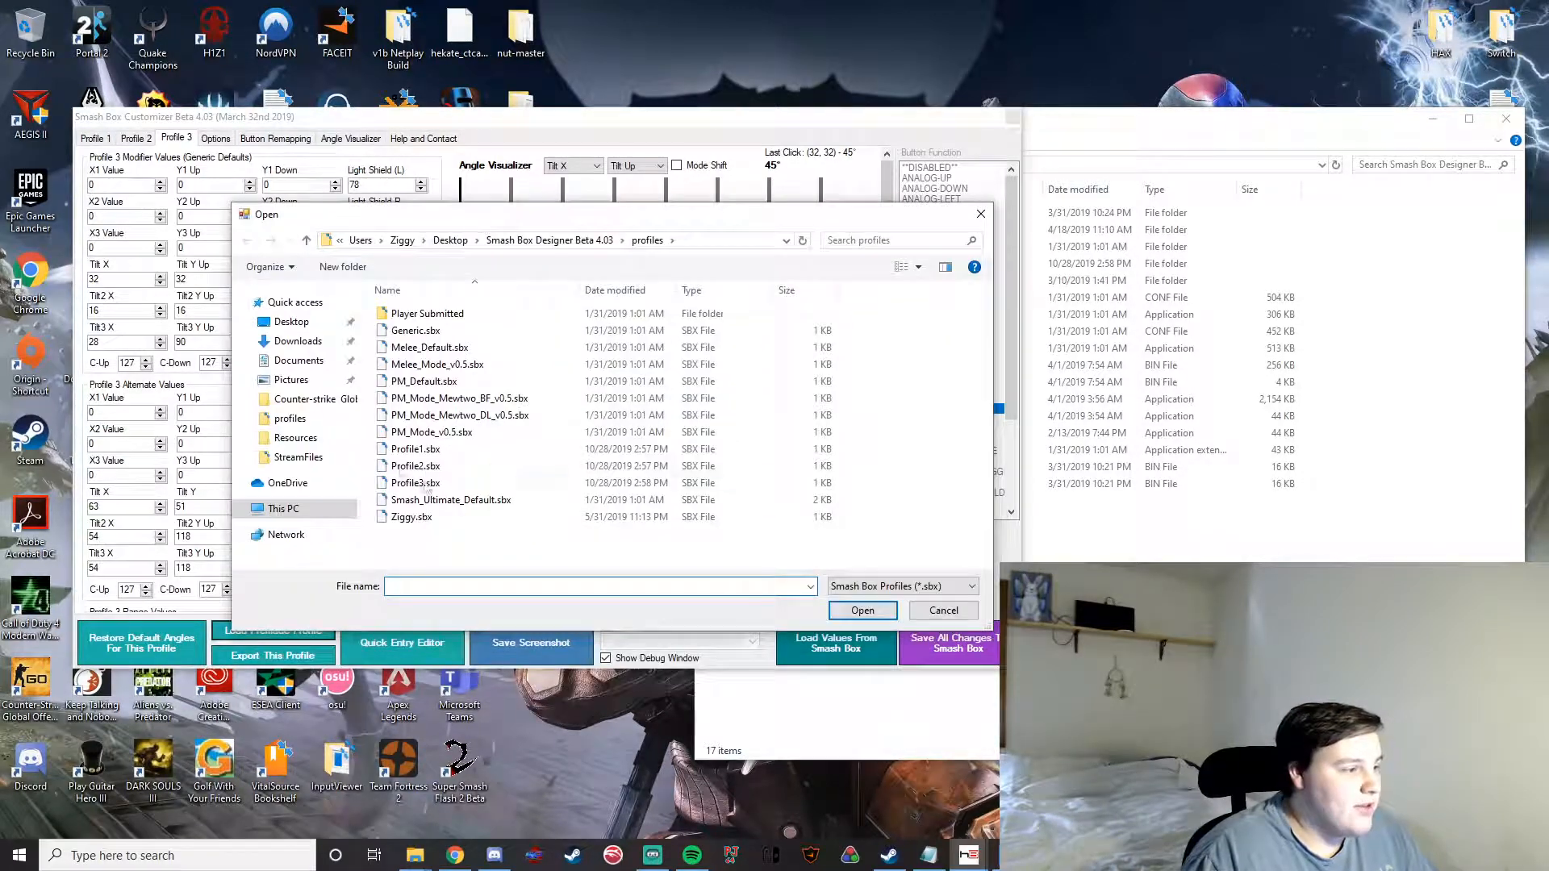
pyautogui.click(418, 466)
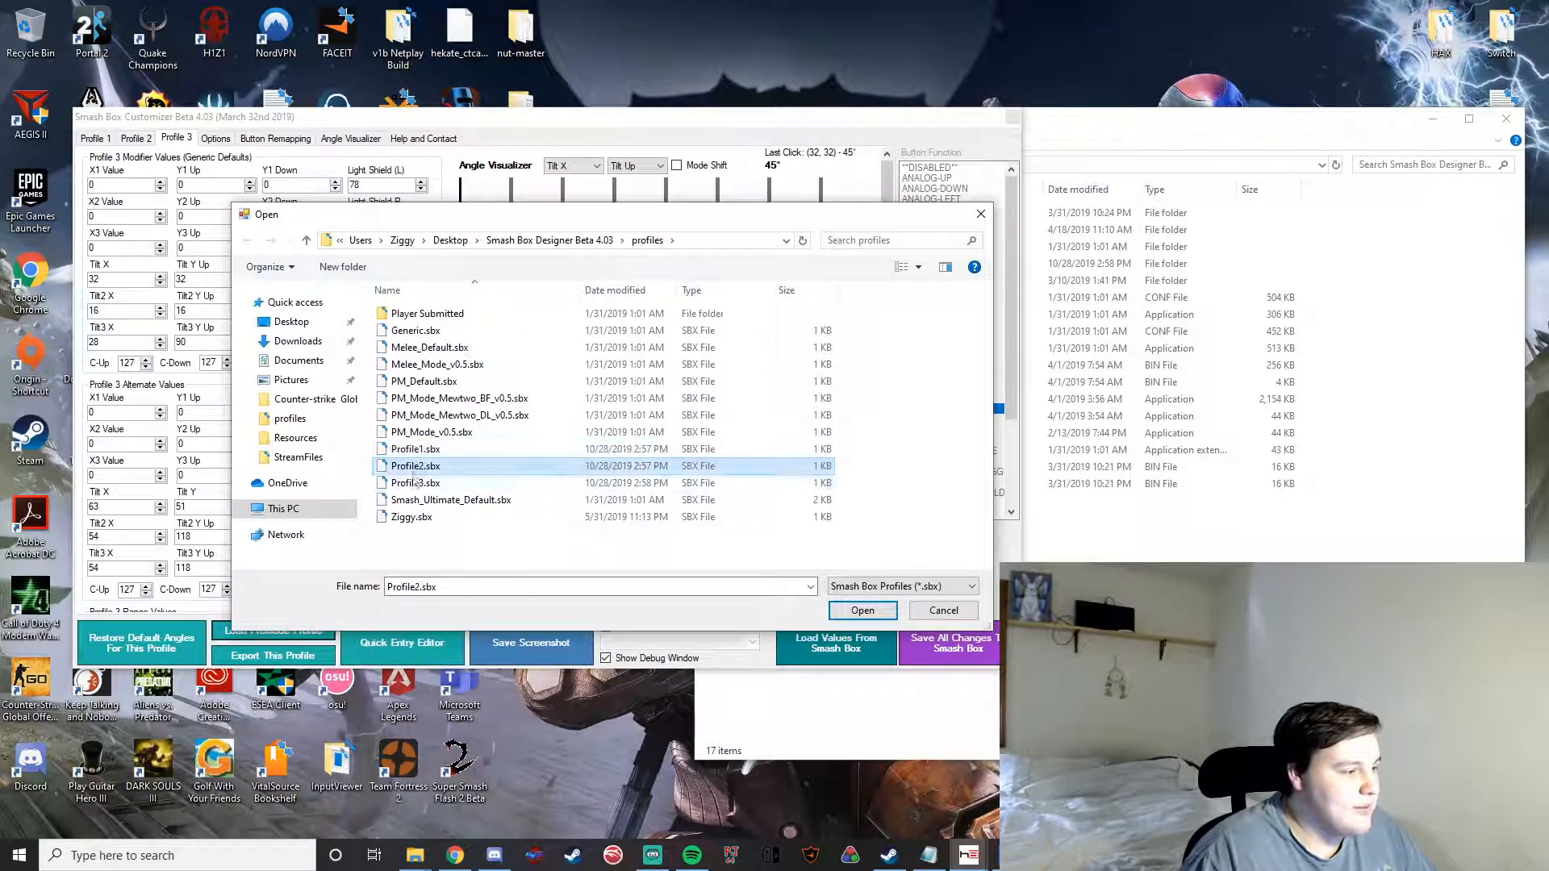
pyautogui.click(412, 483)
pyautogui.click(979, 214)
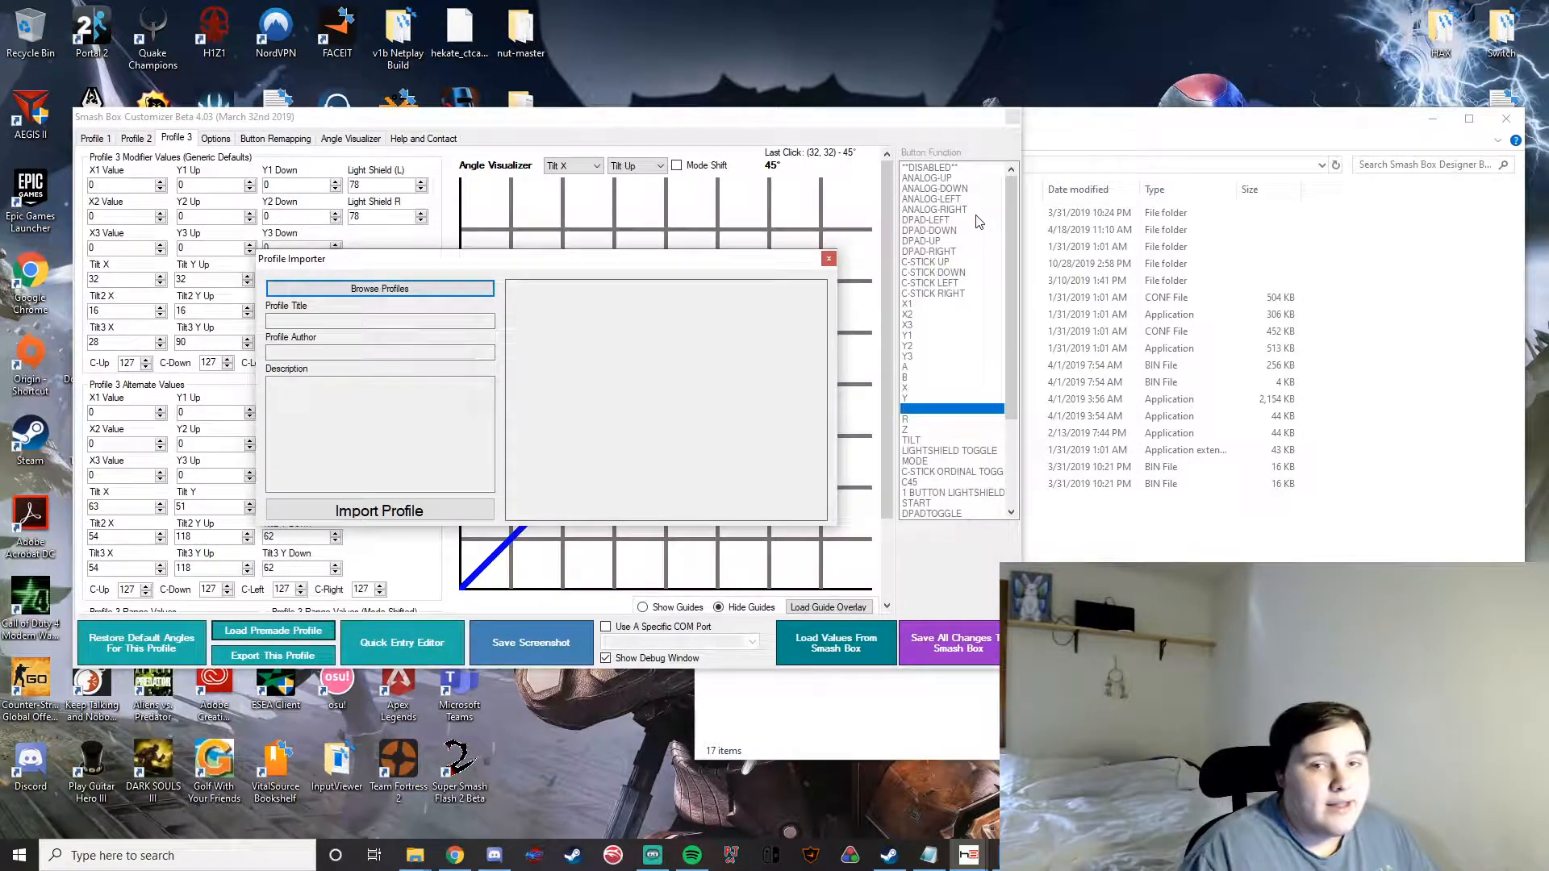
pyautogui.click(829, 258)
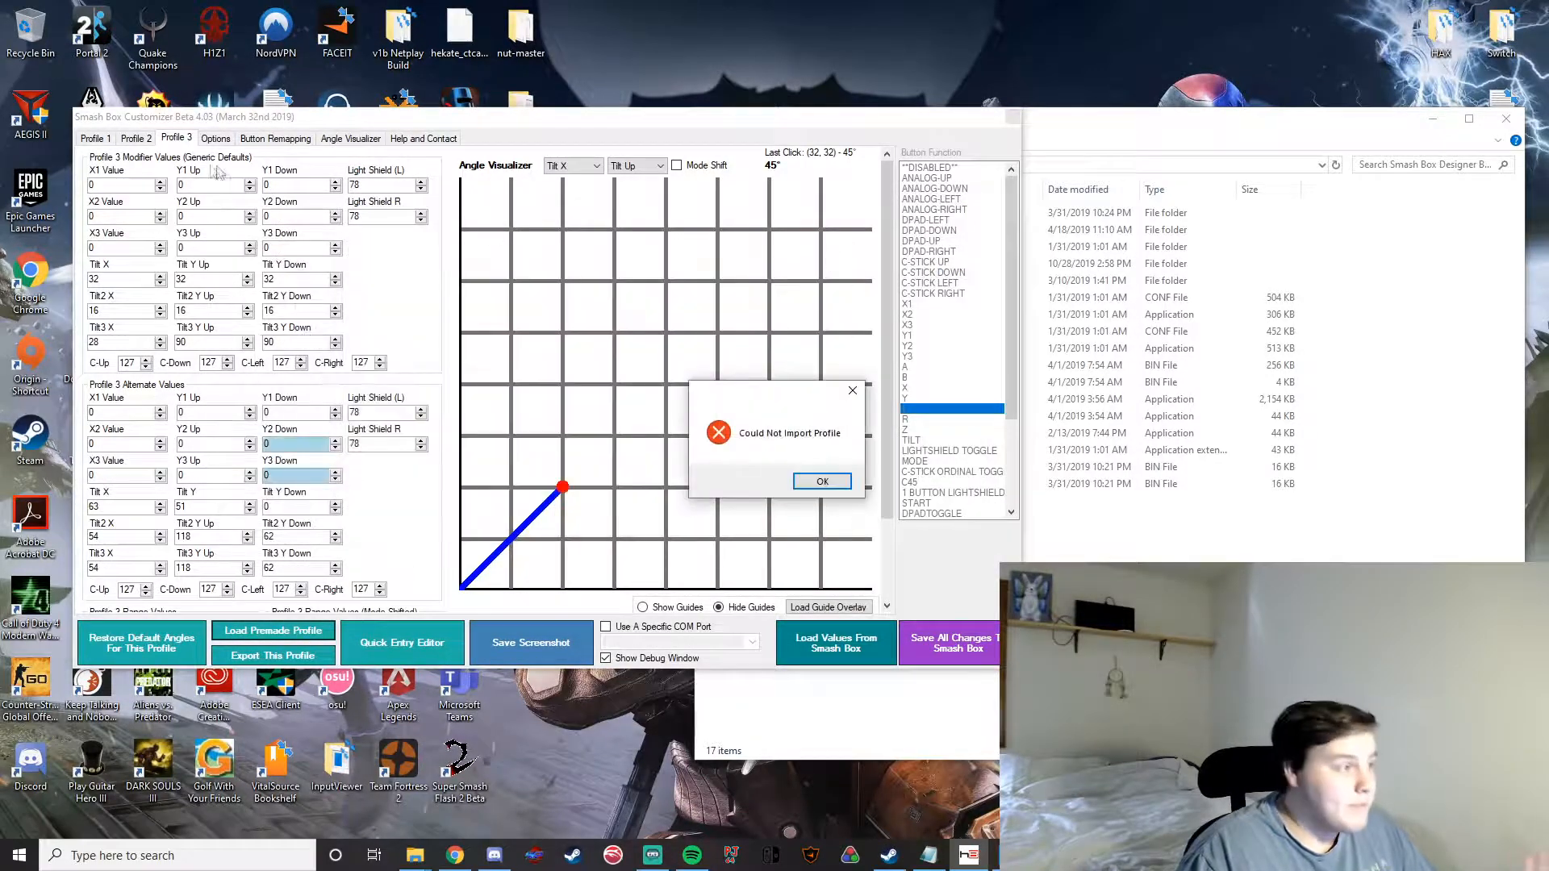
pyautogui.click(822, 481)
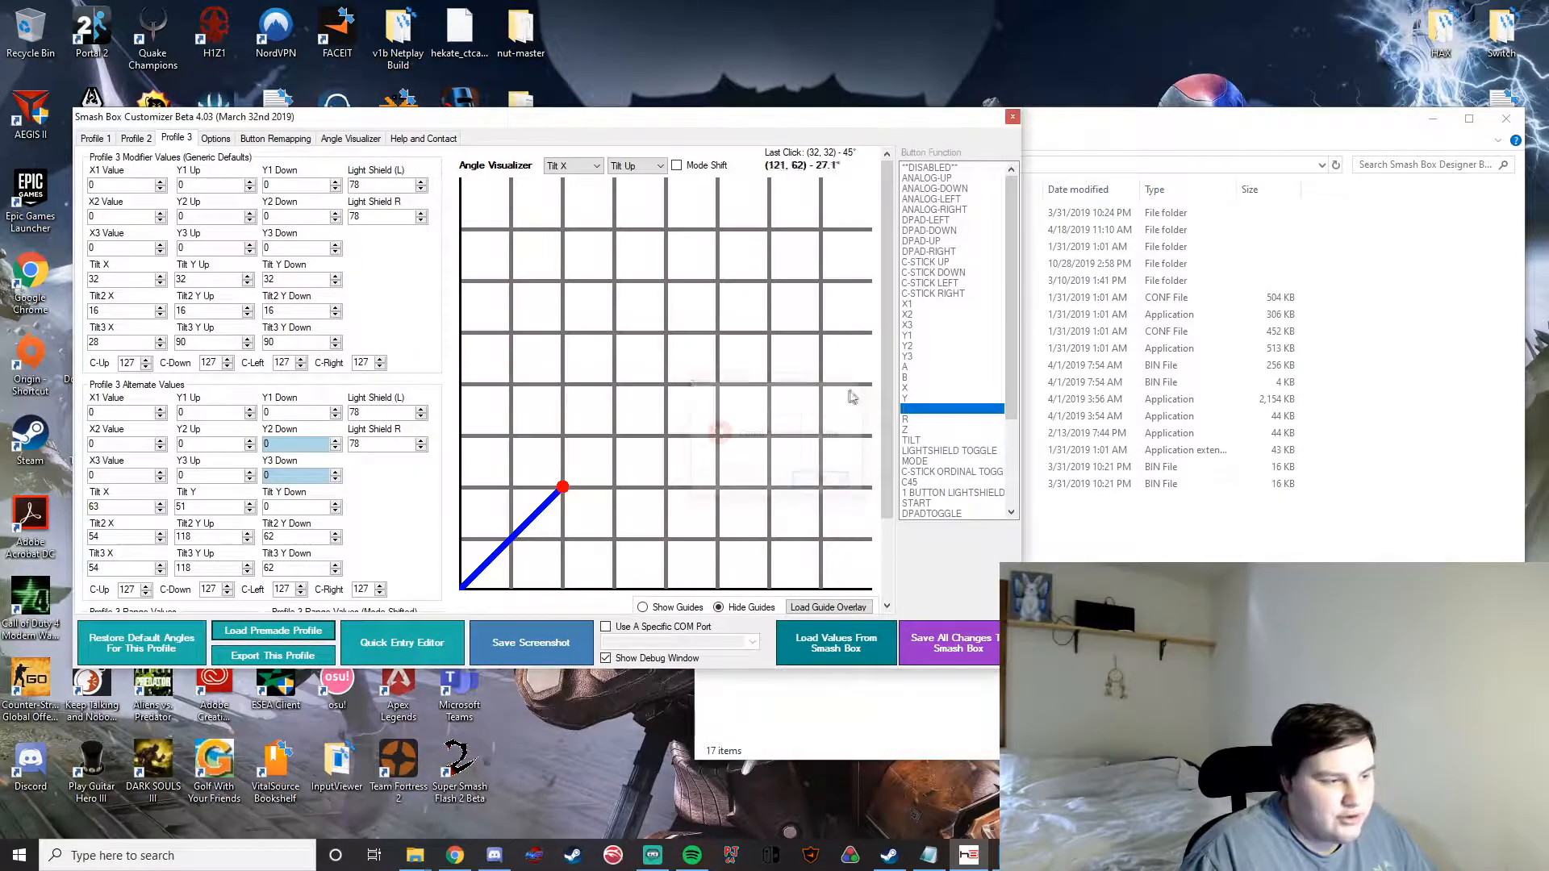
pyautogui.click(217, 140)
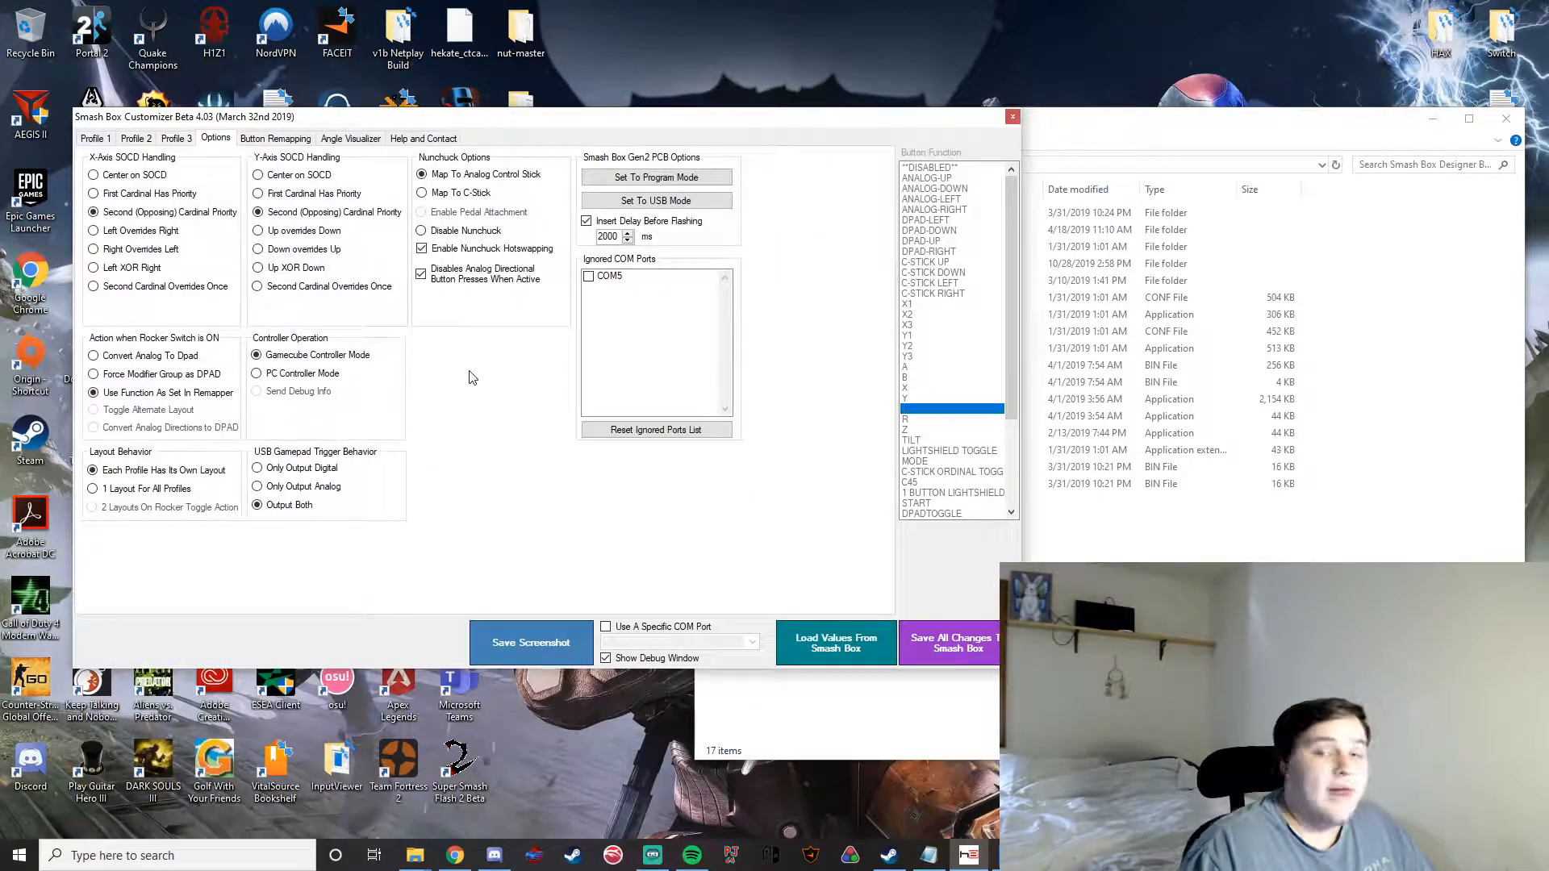
# In Options, enable a specific COM port and choose COM7
pyautogui.click(276, 139)
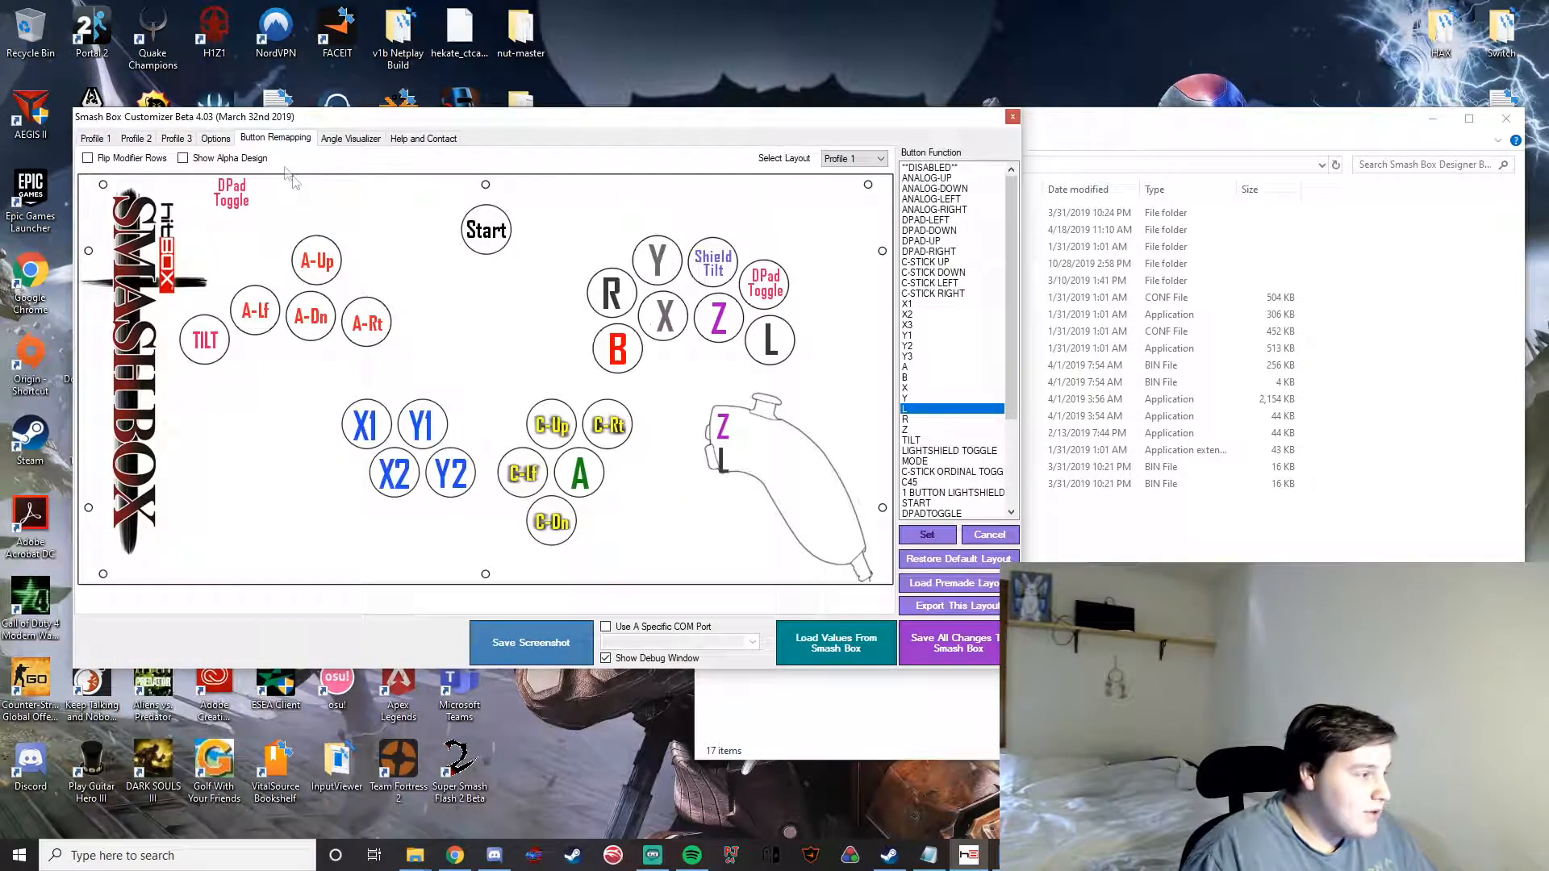
pyautogui.click(216, 140)
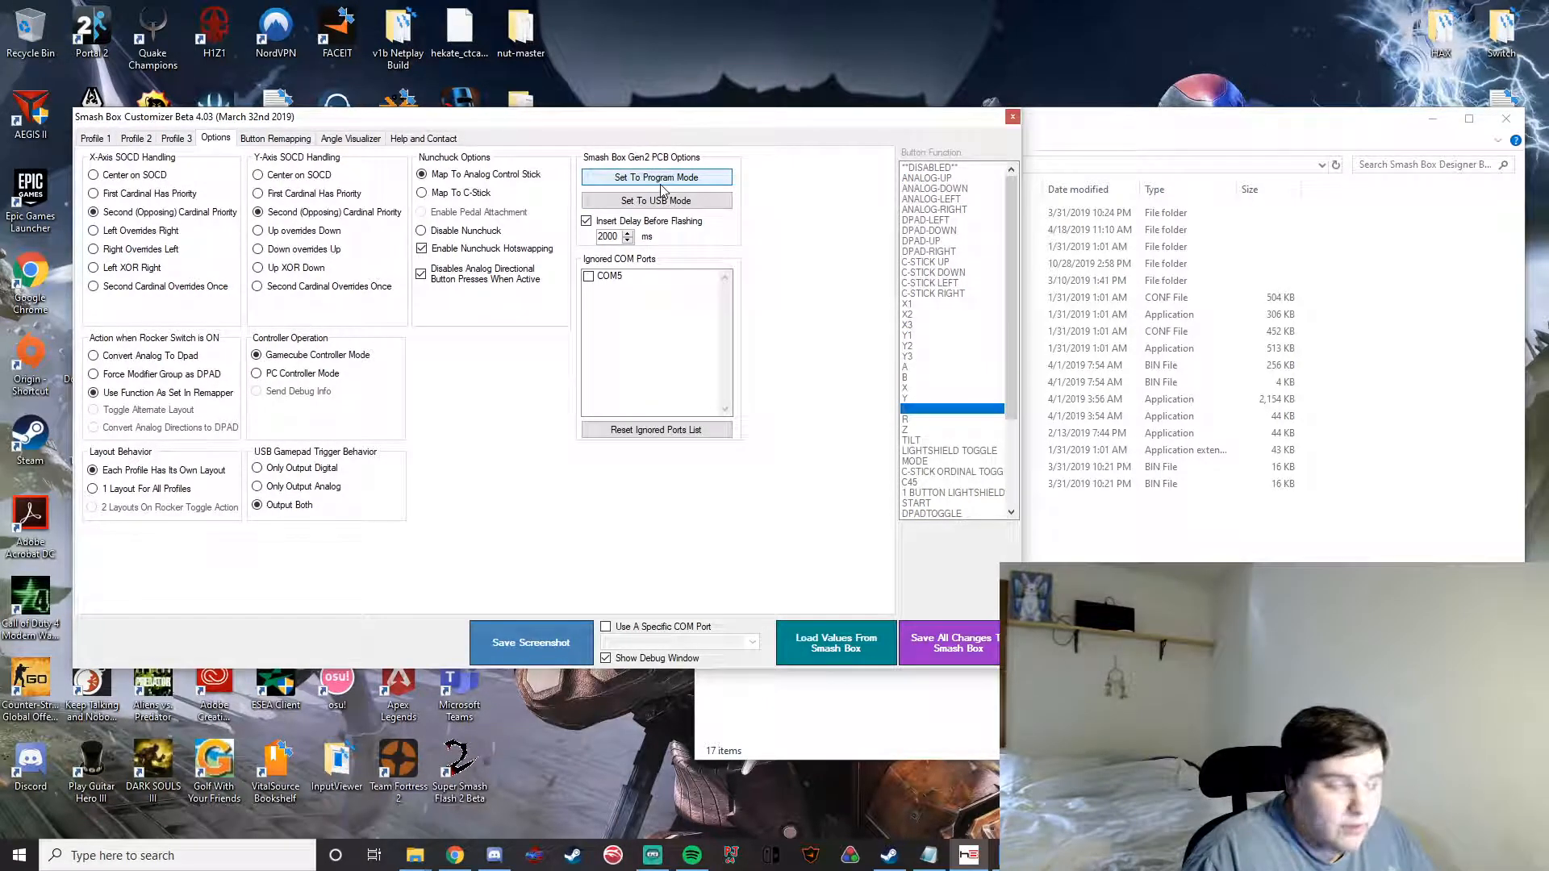
pyautogui.click(605, 627)
pyautogui.click(685, 643)
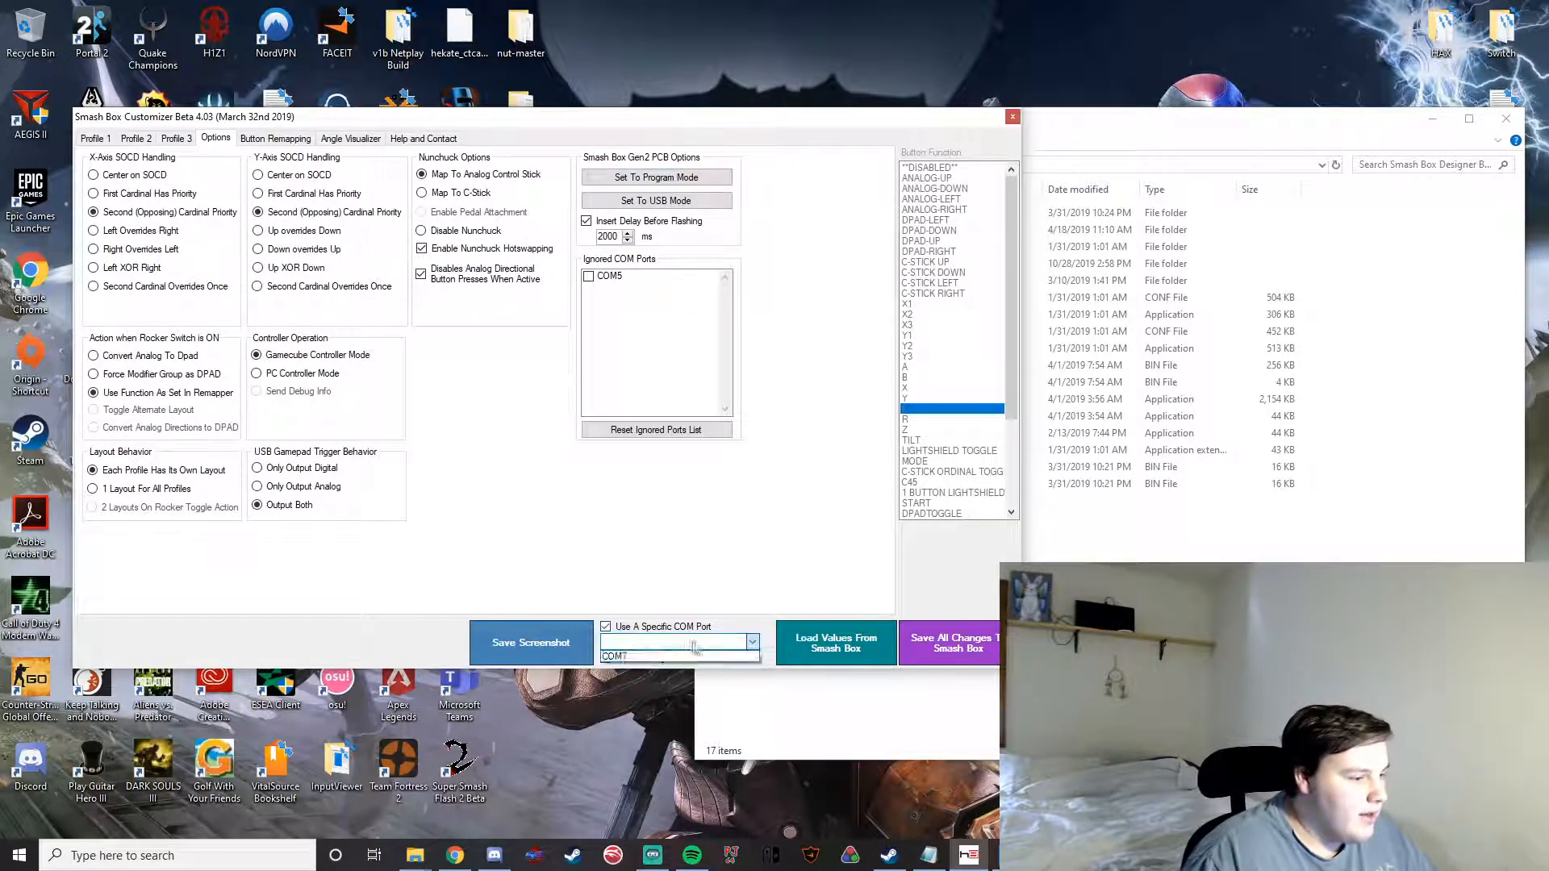
pyautogui.click(678, 657)
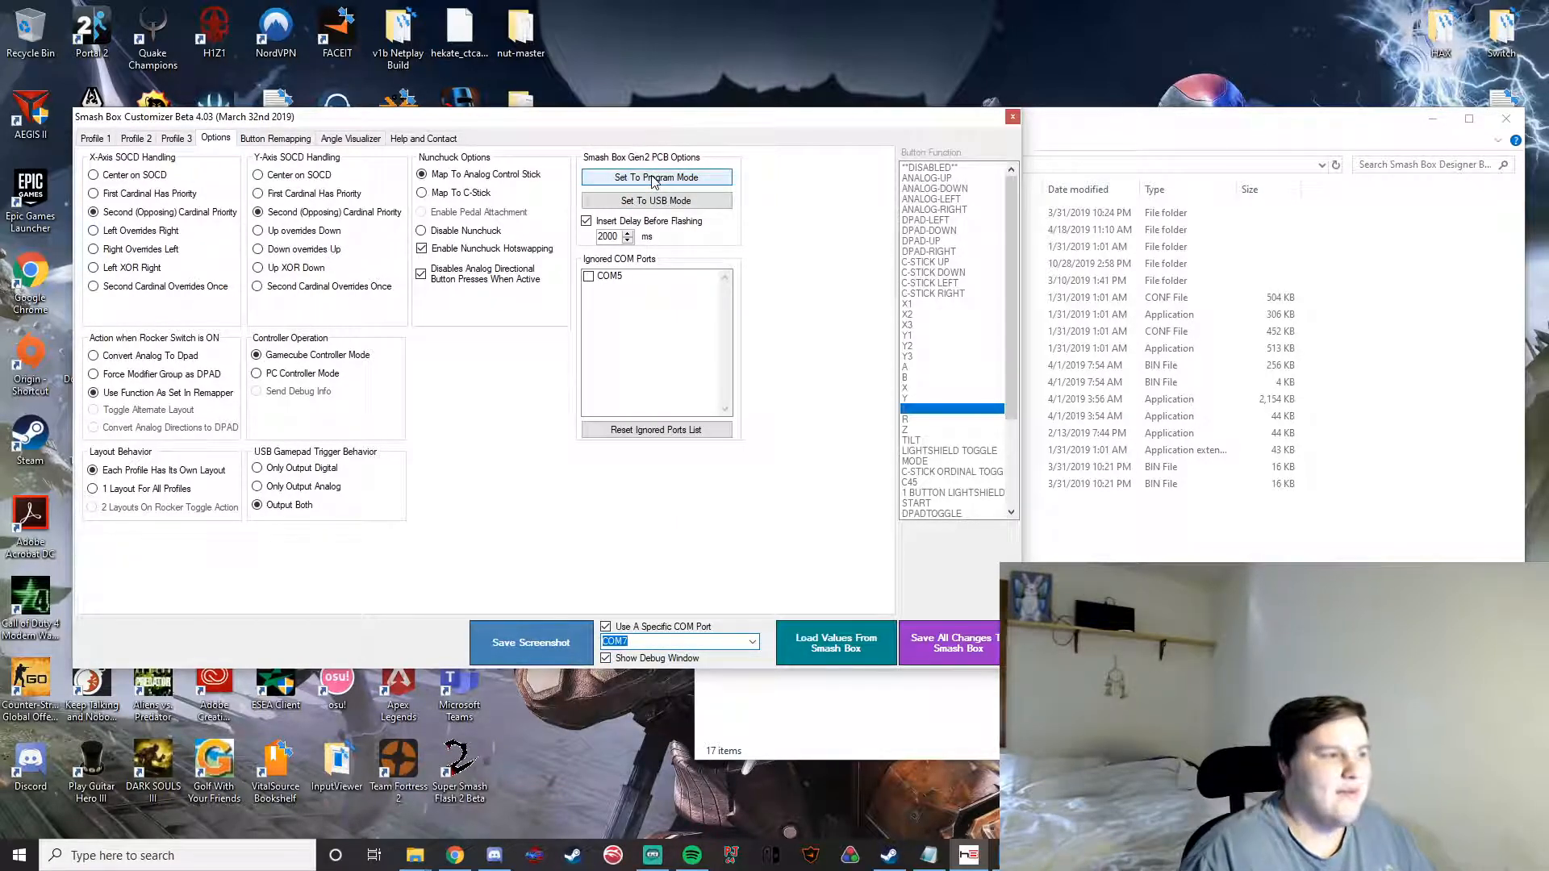
# Set the Smash Box to program mode, close the Customizer and move the Designer folder up-left
pyautogui.click(654, 181)
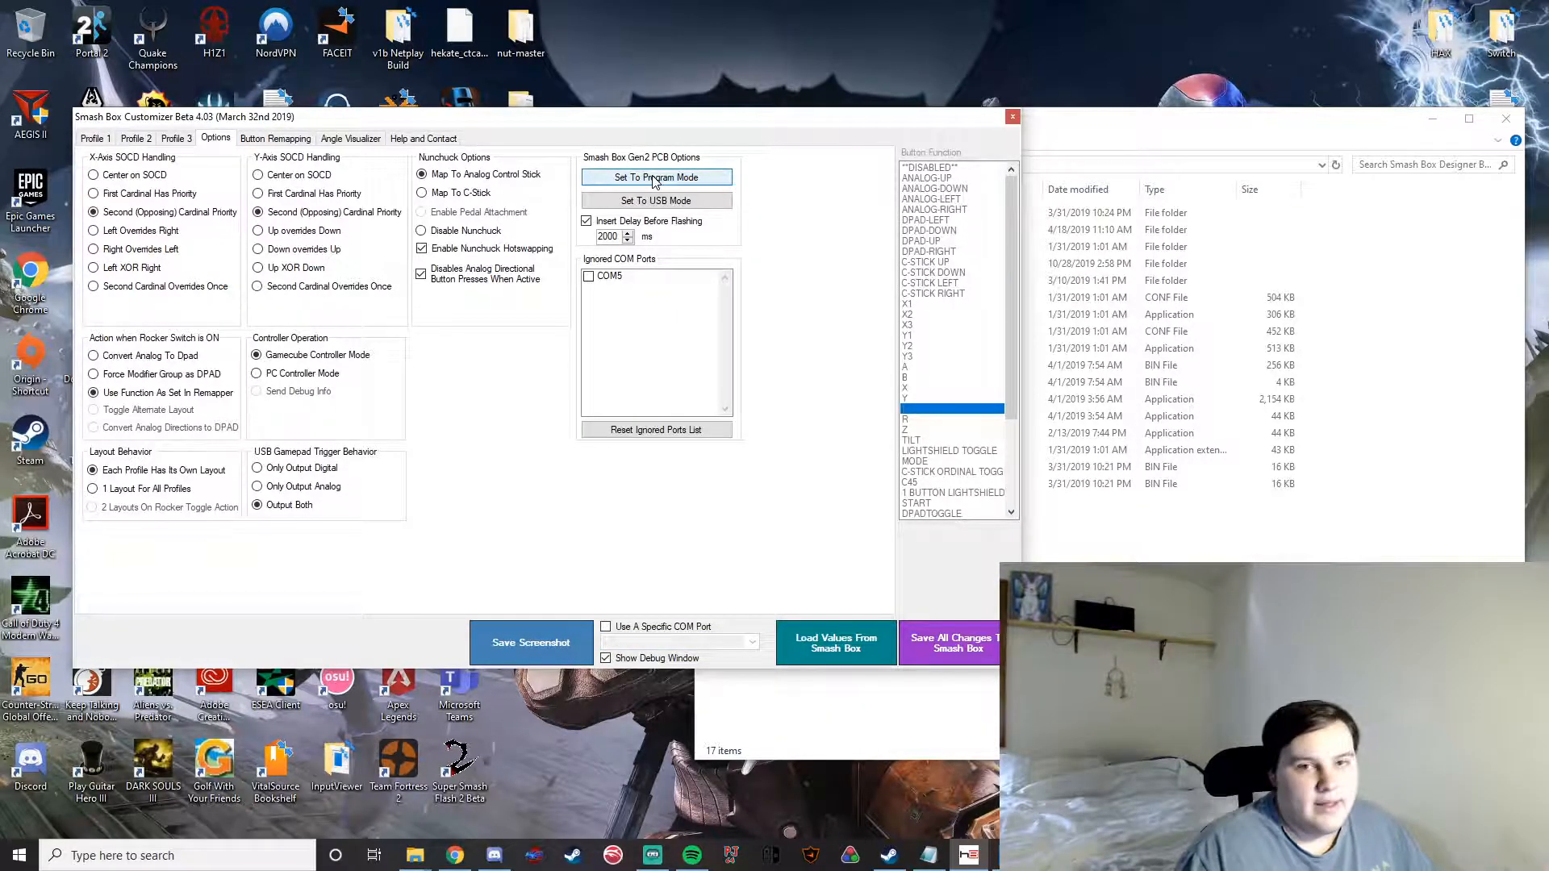
pyautogui.click(655, 178)
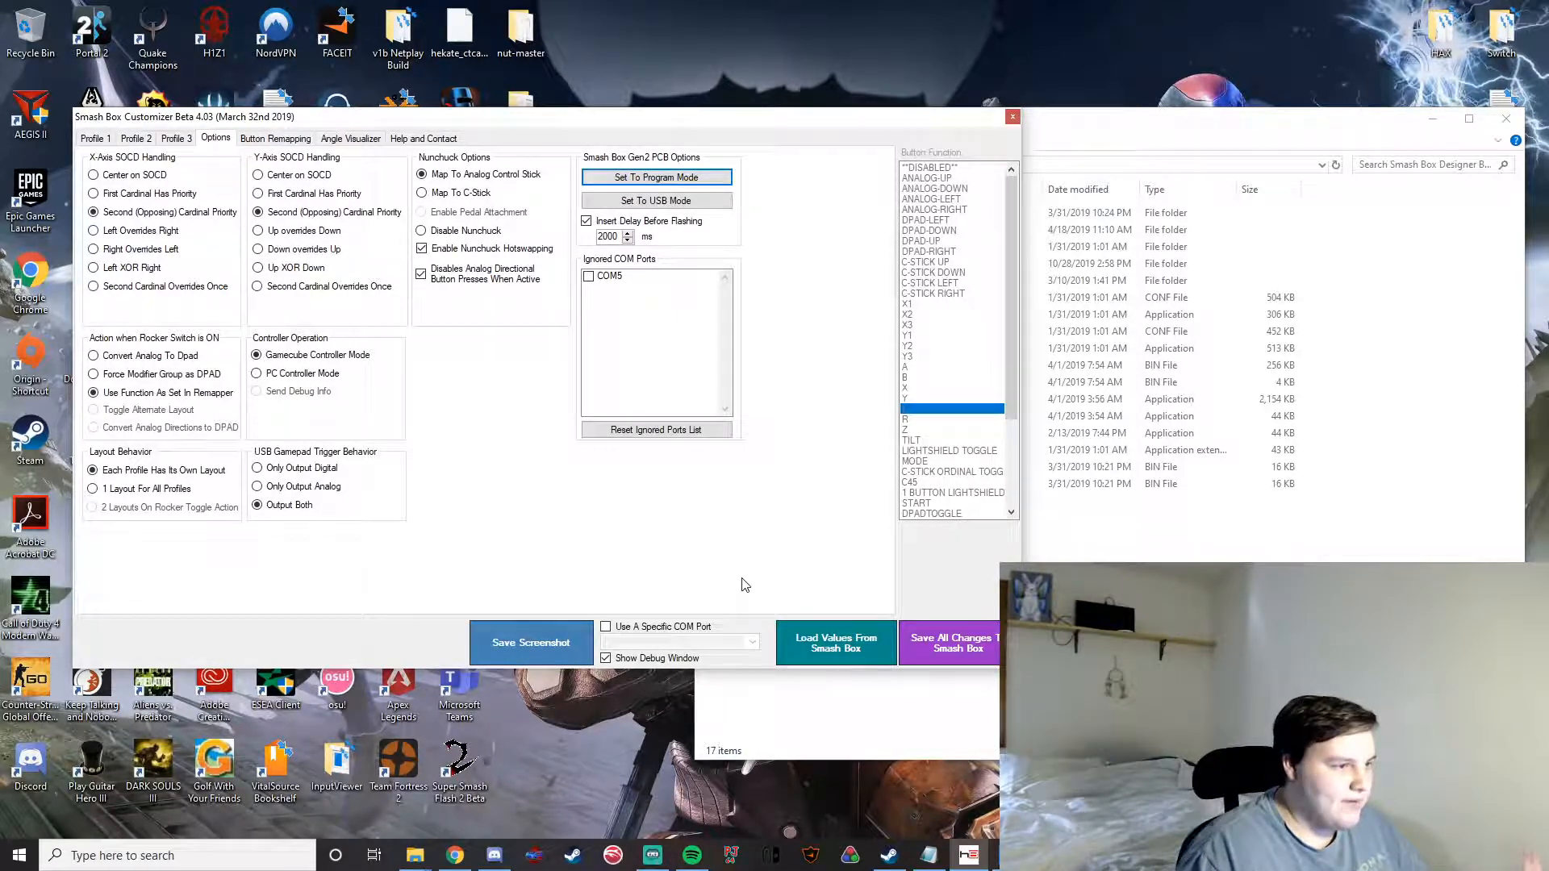
pyautogui.click(1013, 117)
pyautogui.moveTo(934, 134); pyautogui.dragTo(743, 95)
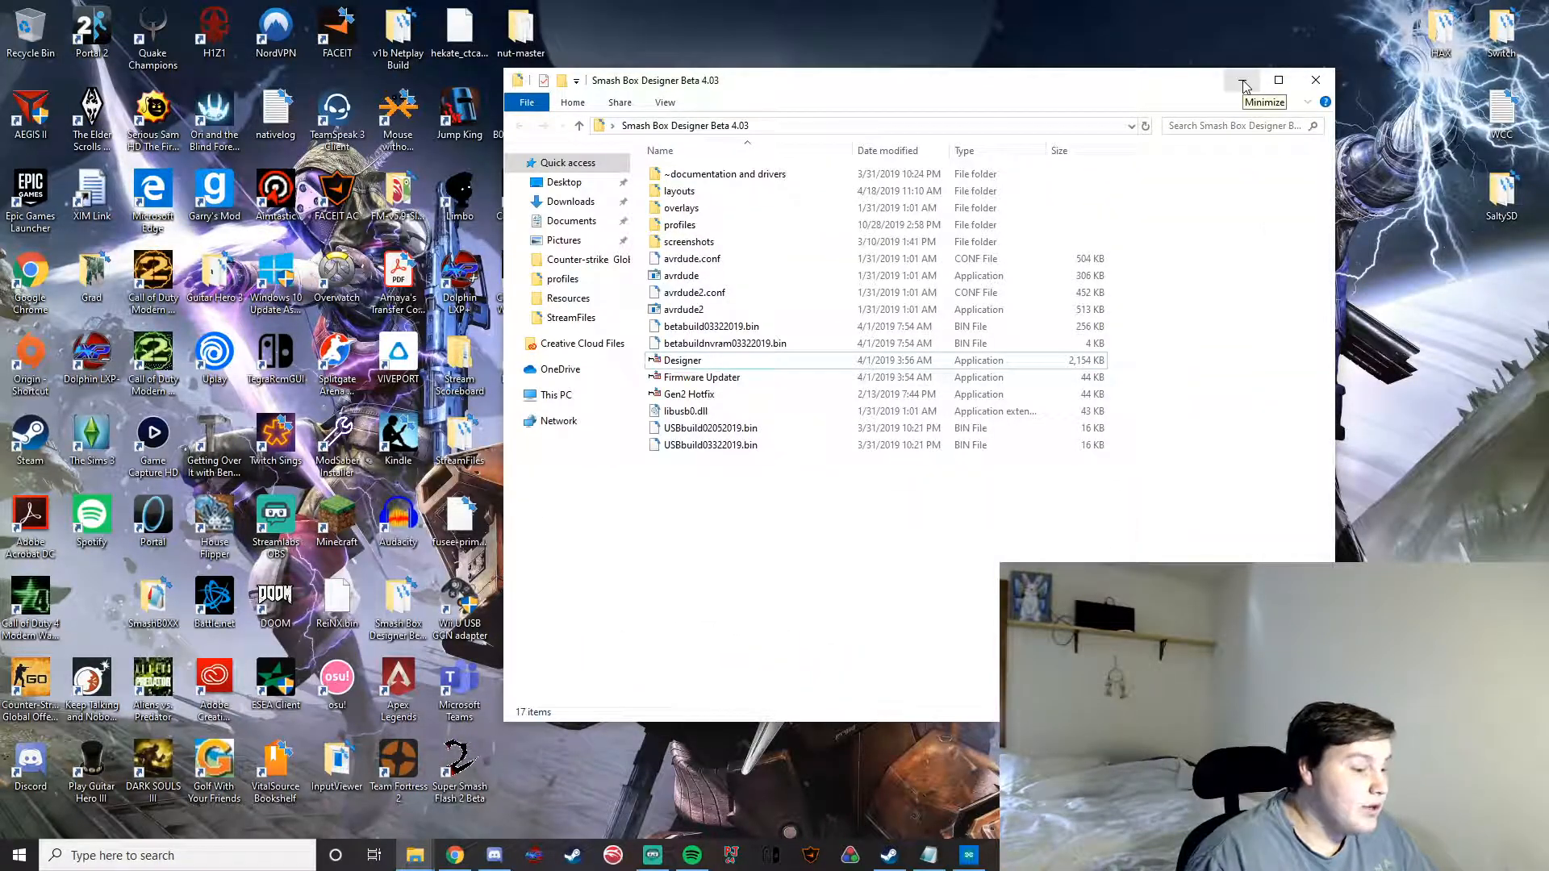
pyautogui.moveTo(415, 856)
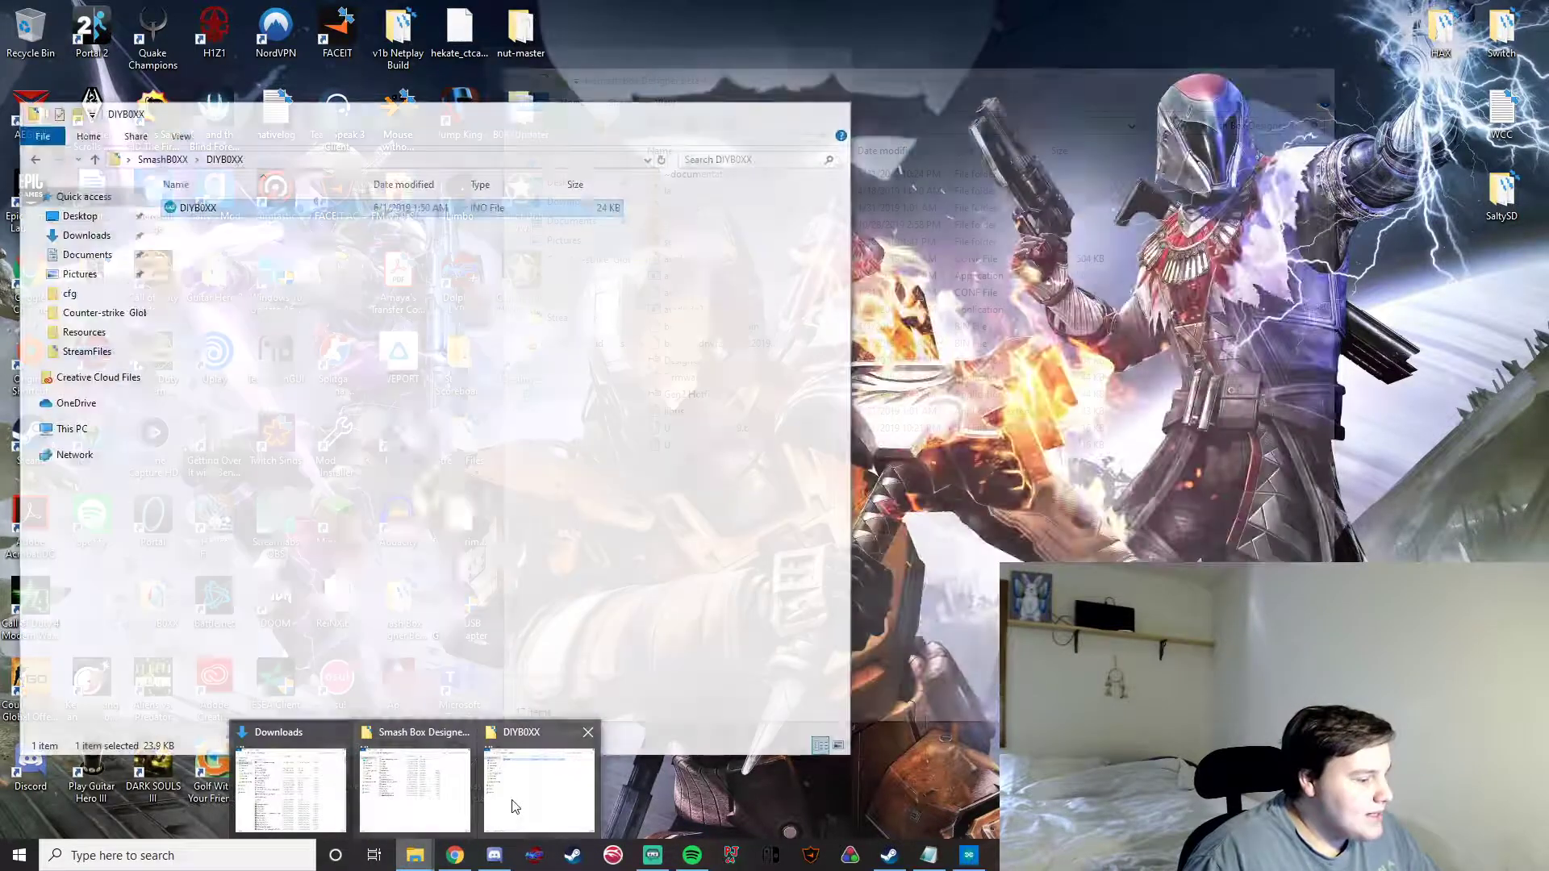
# Bring back the DIYBOXX folder window and navigate back to the SmashBOXX folder
pyautogui.click(512, 807)
pyautogui.click(35, 159)
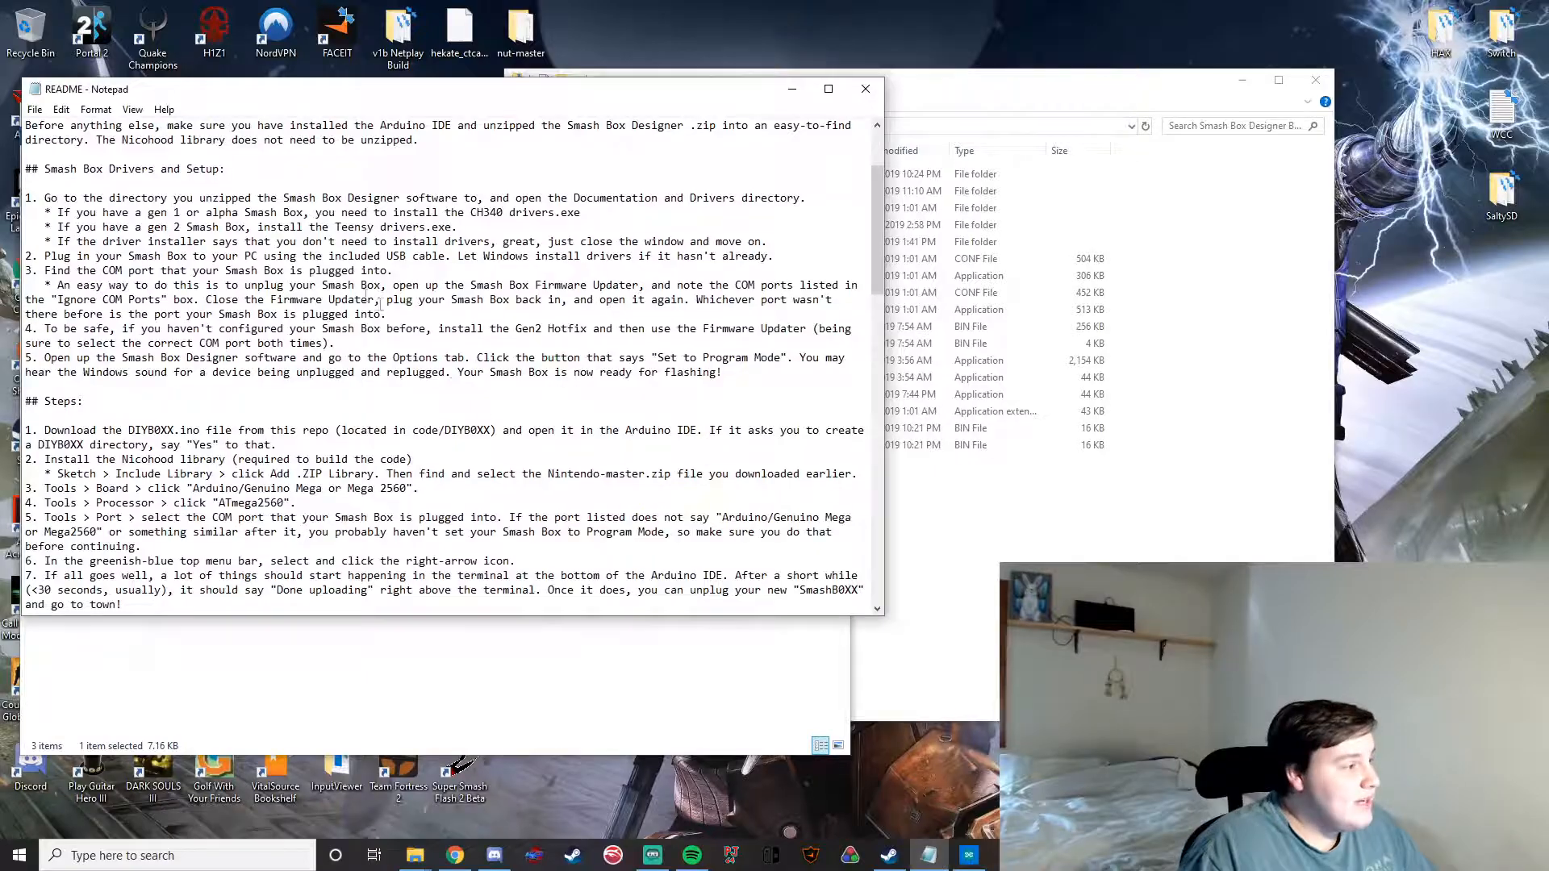
pyautogui.scroll(-4, 321, 395)
pyautogui.scroll(-6, 320, 396)
pyautogui.scroll(-3, 321, 396)
pyautogui.scroll(-2, 321, 396)
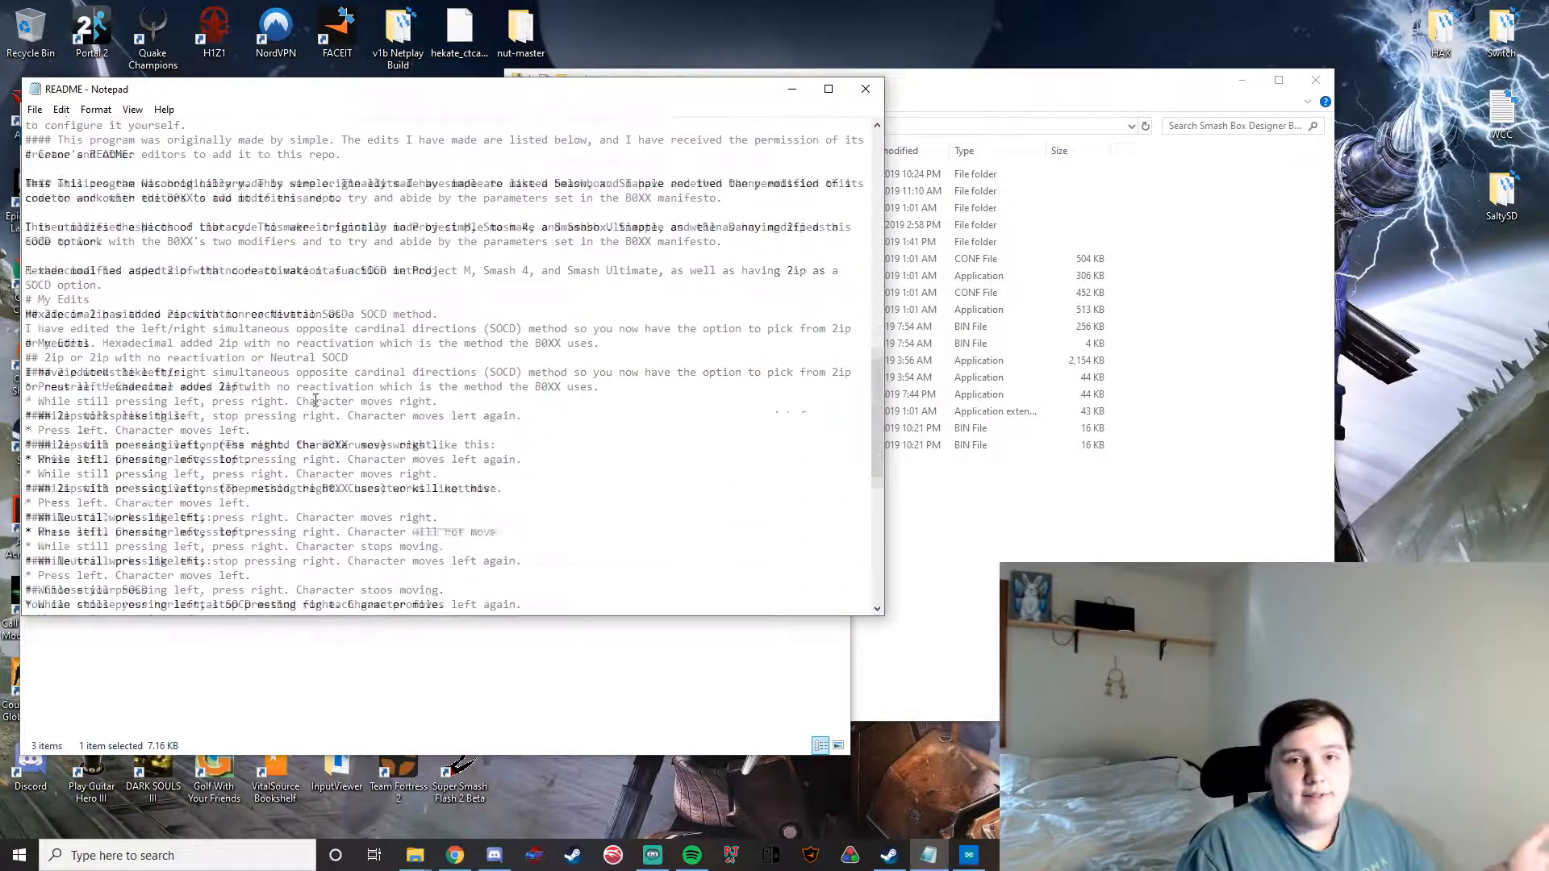
pyautogui.scroll(-2, 320, 395)
pyautogui.scroll(-1, 316, 401)
pyautogui.scroll(-2, 314, 401)
pyautogui.scroll(-1, 316, 401)
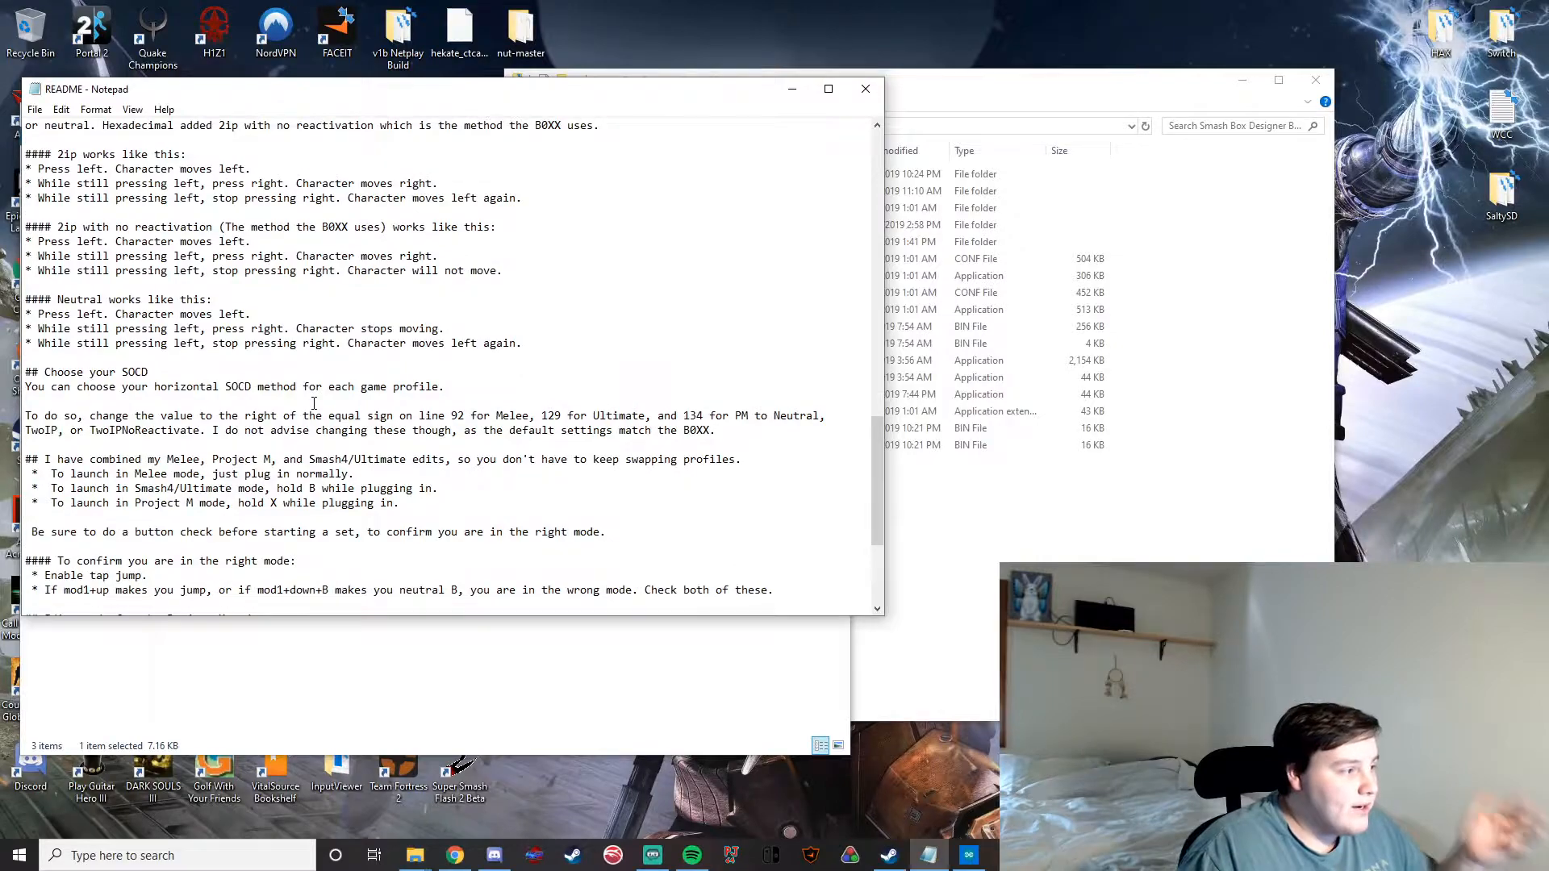
pyautogui.scroll(9, 316, 400)
pyautogui.scroll(9, 312, 403)
pyautogui.scroll(5, 313, 403)
pyautogui.scroll(3, 312, 403)
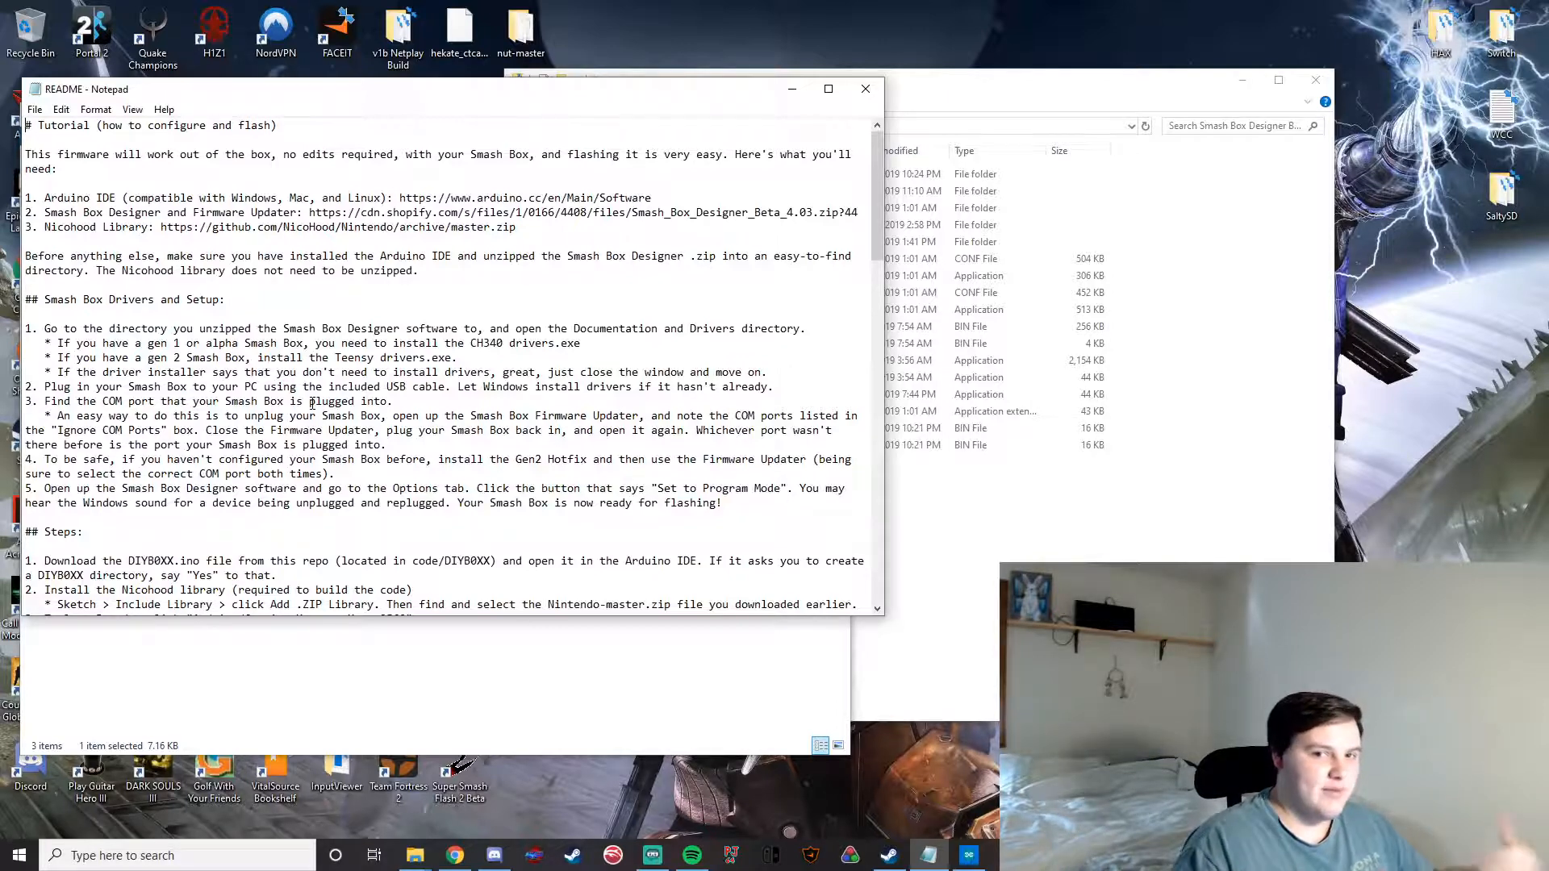
pyautogui.click(791, 89)
# Load DIYB0XX.ino in the Arduino IDE, dismiss the update prompt and minimize the IDE
pyautogui.doubleClick(237, 210)
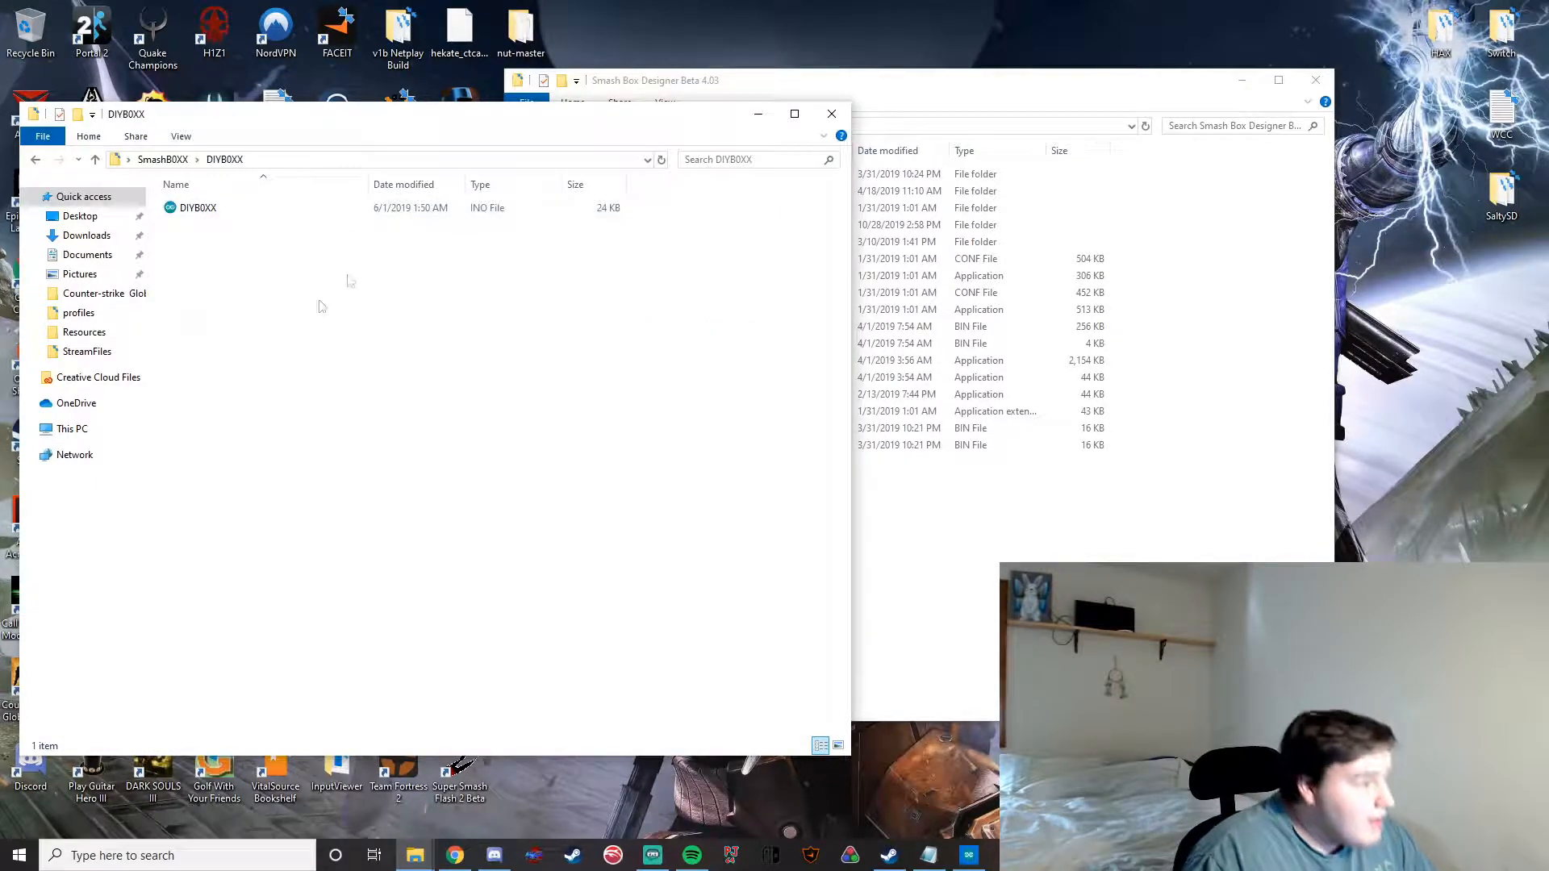
pyautogui.doubleClick(236, 209)
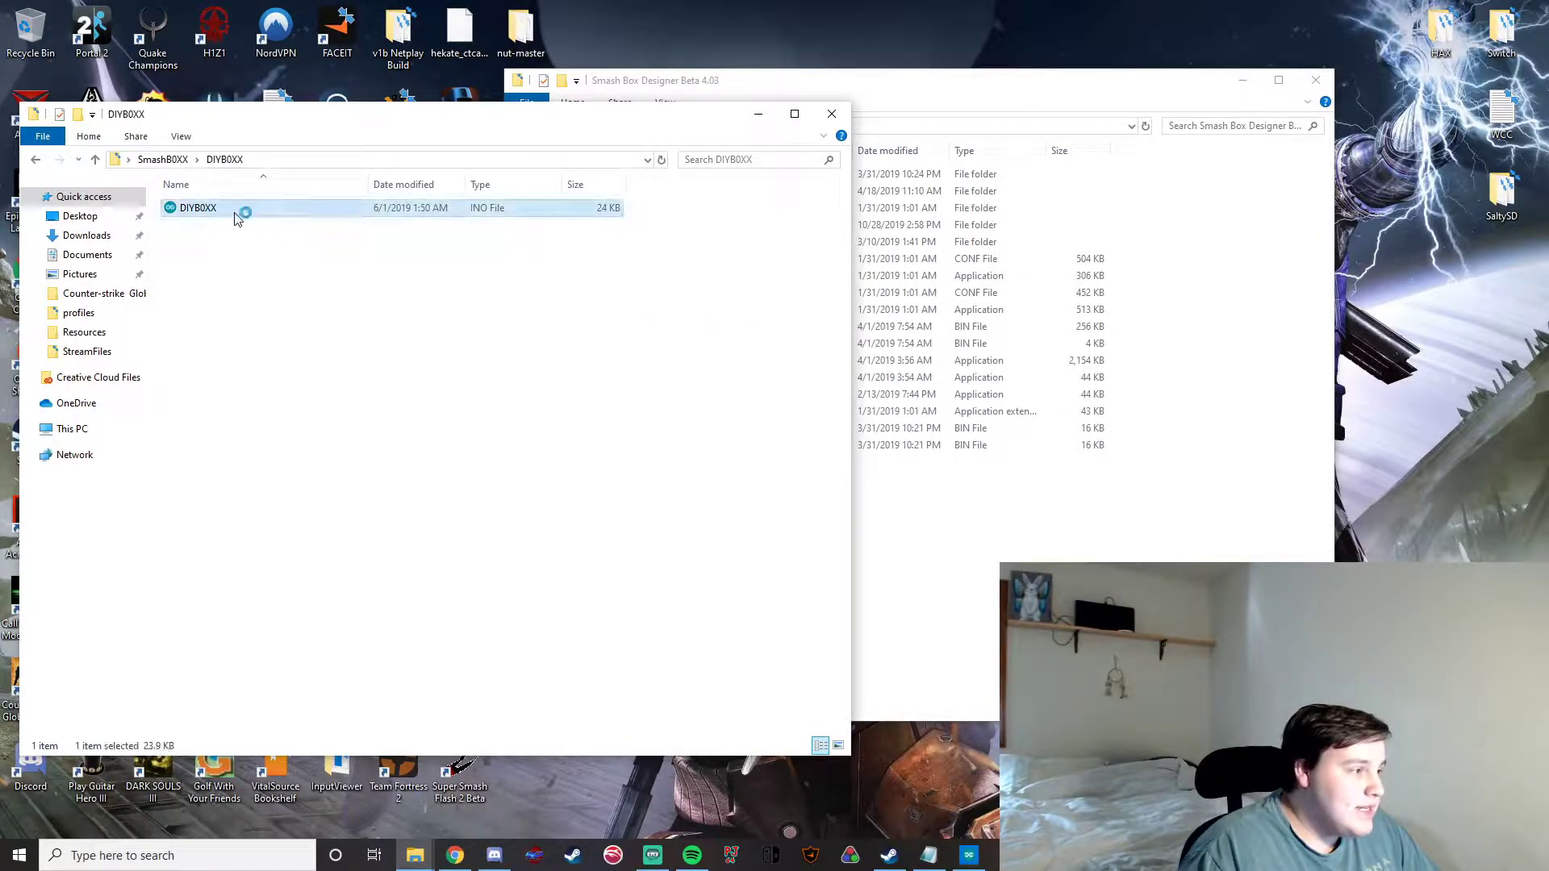
pyautogui.click(929, 857)
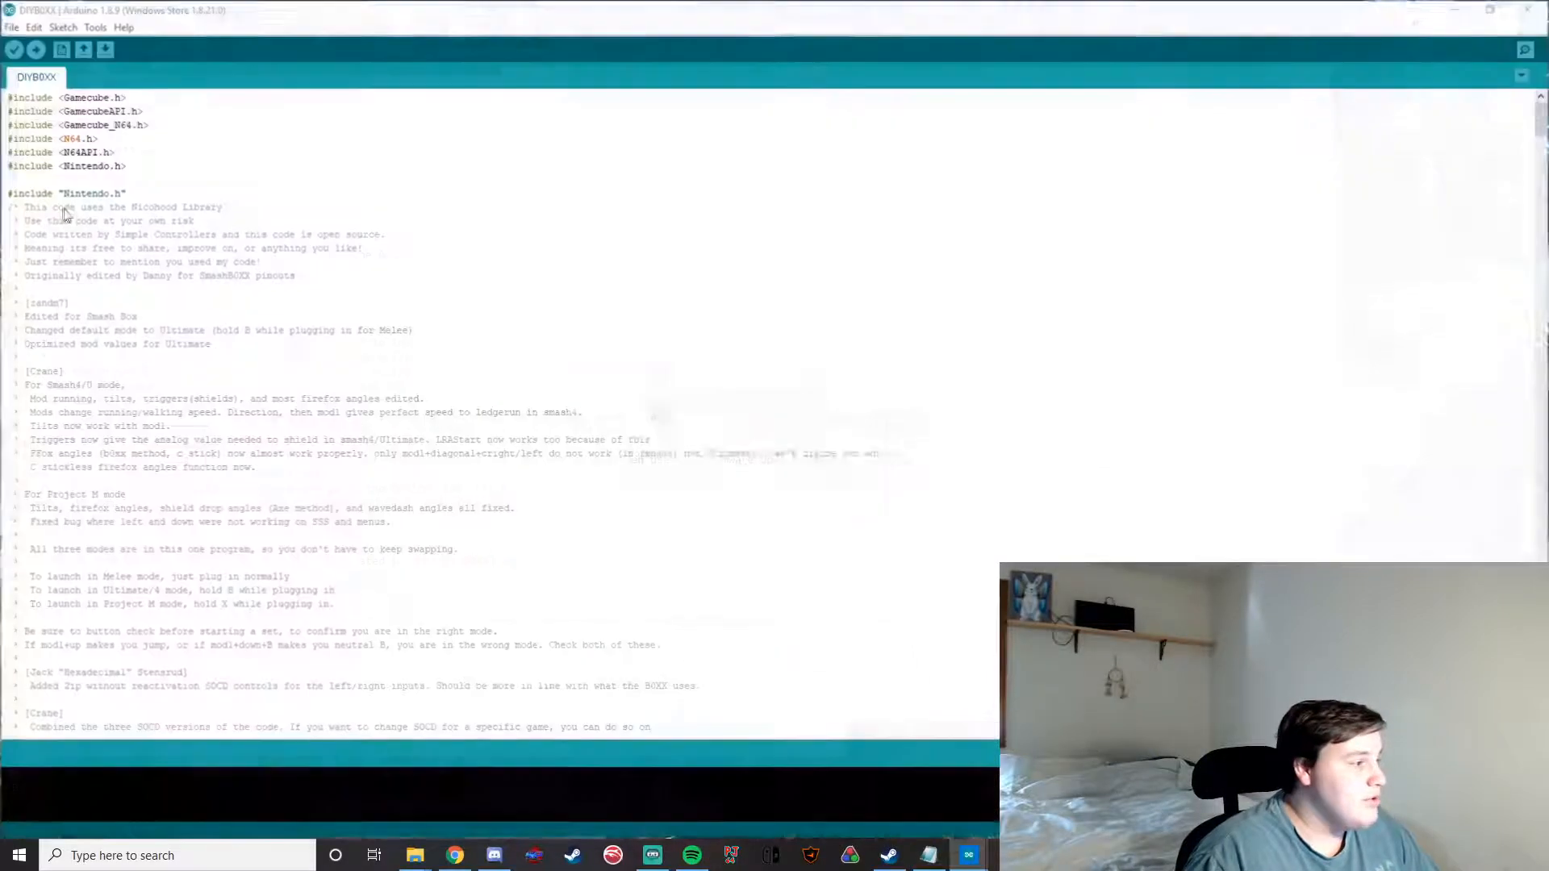
pyautogui.click(792, 447)
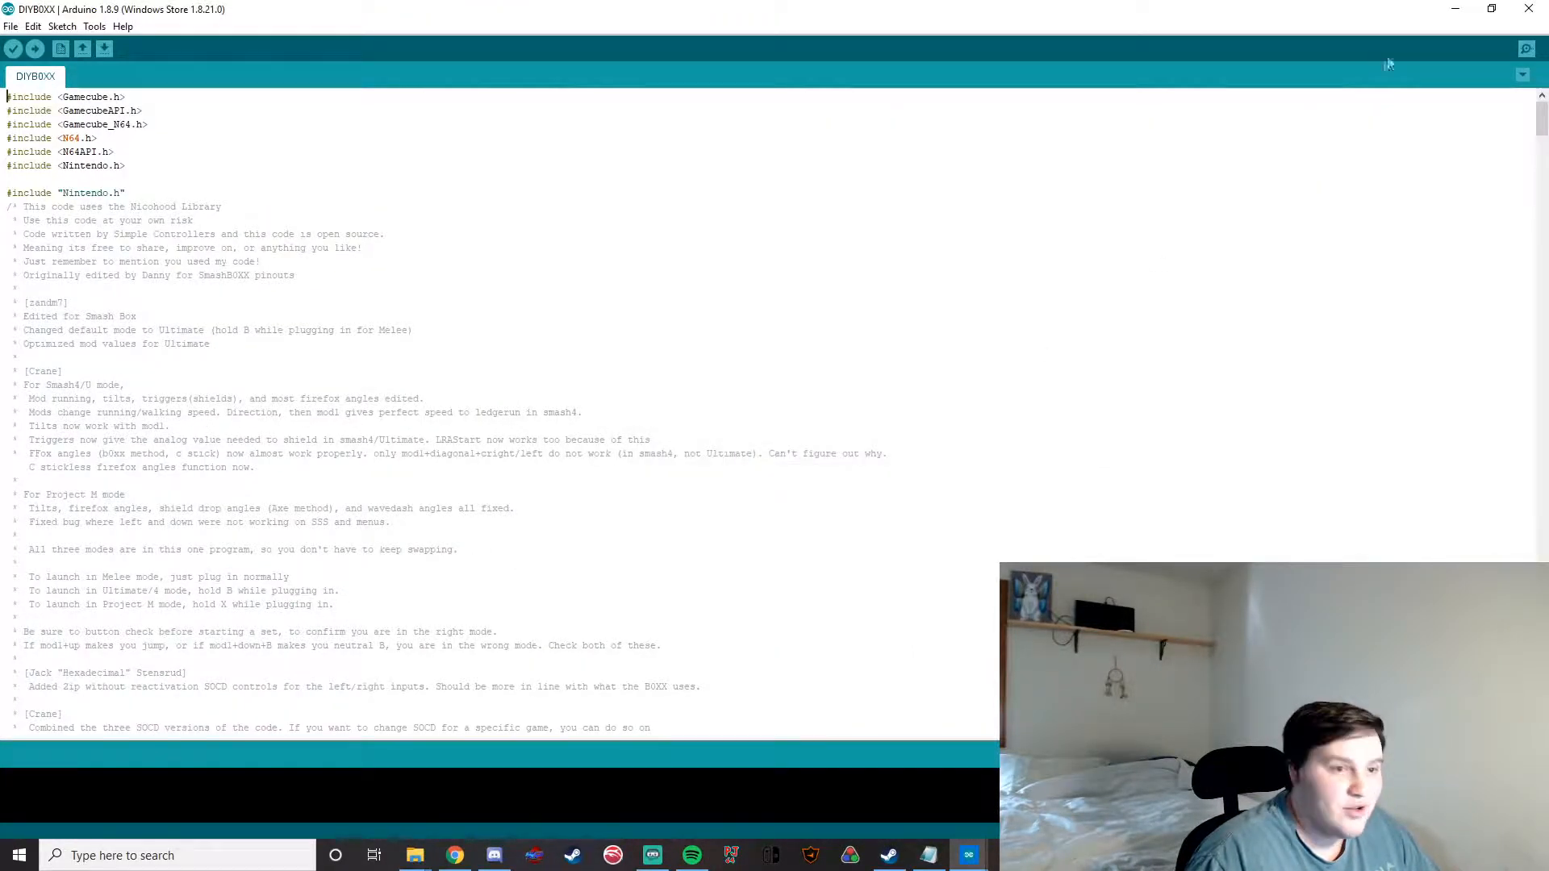
pyautogui.click(1453, 8)
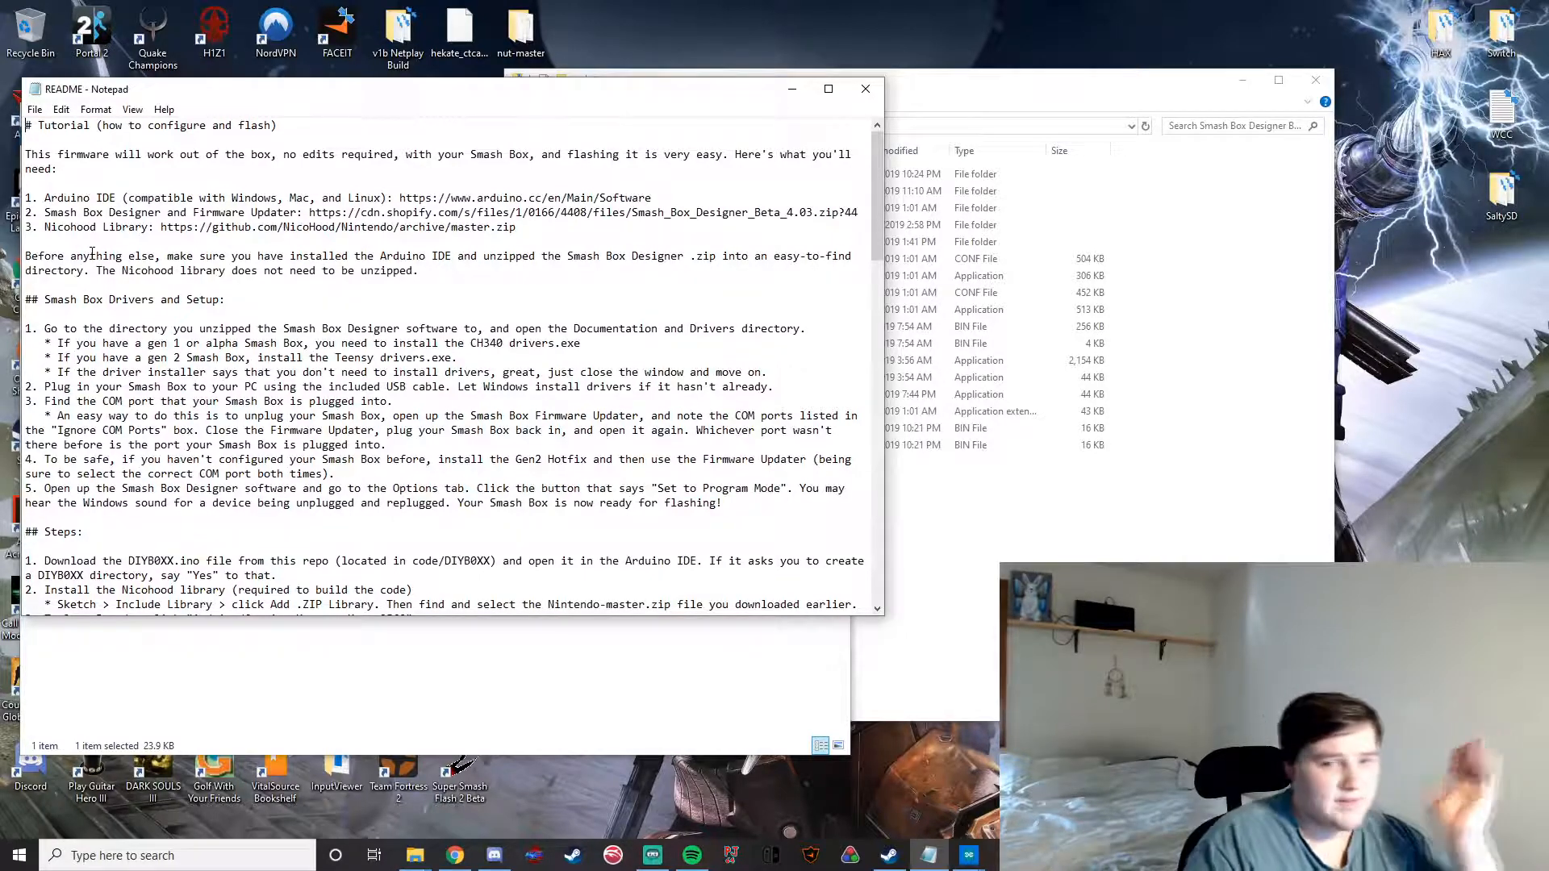
# Highlight the Nicohood Library requirement and the first five flashing steps, then return to the sketch
pyautogui.click(85, 198)
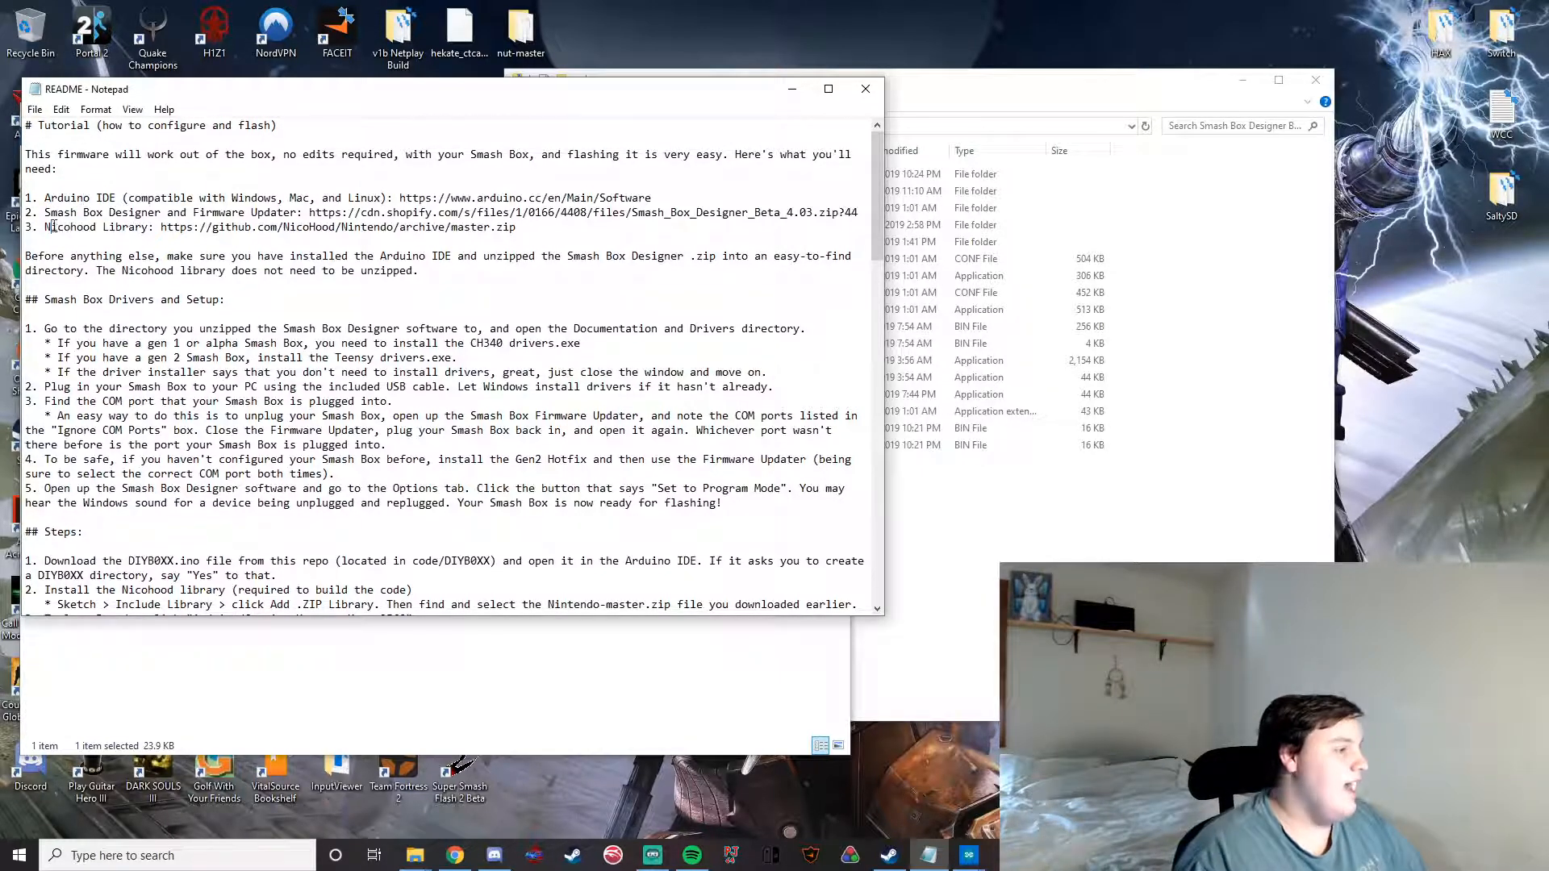
pyautogui.click(136, 227)
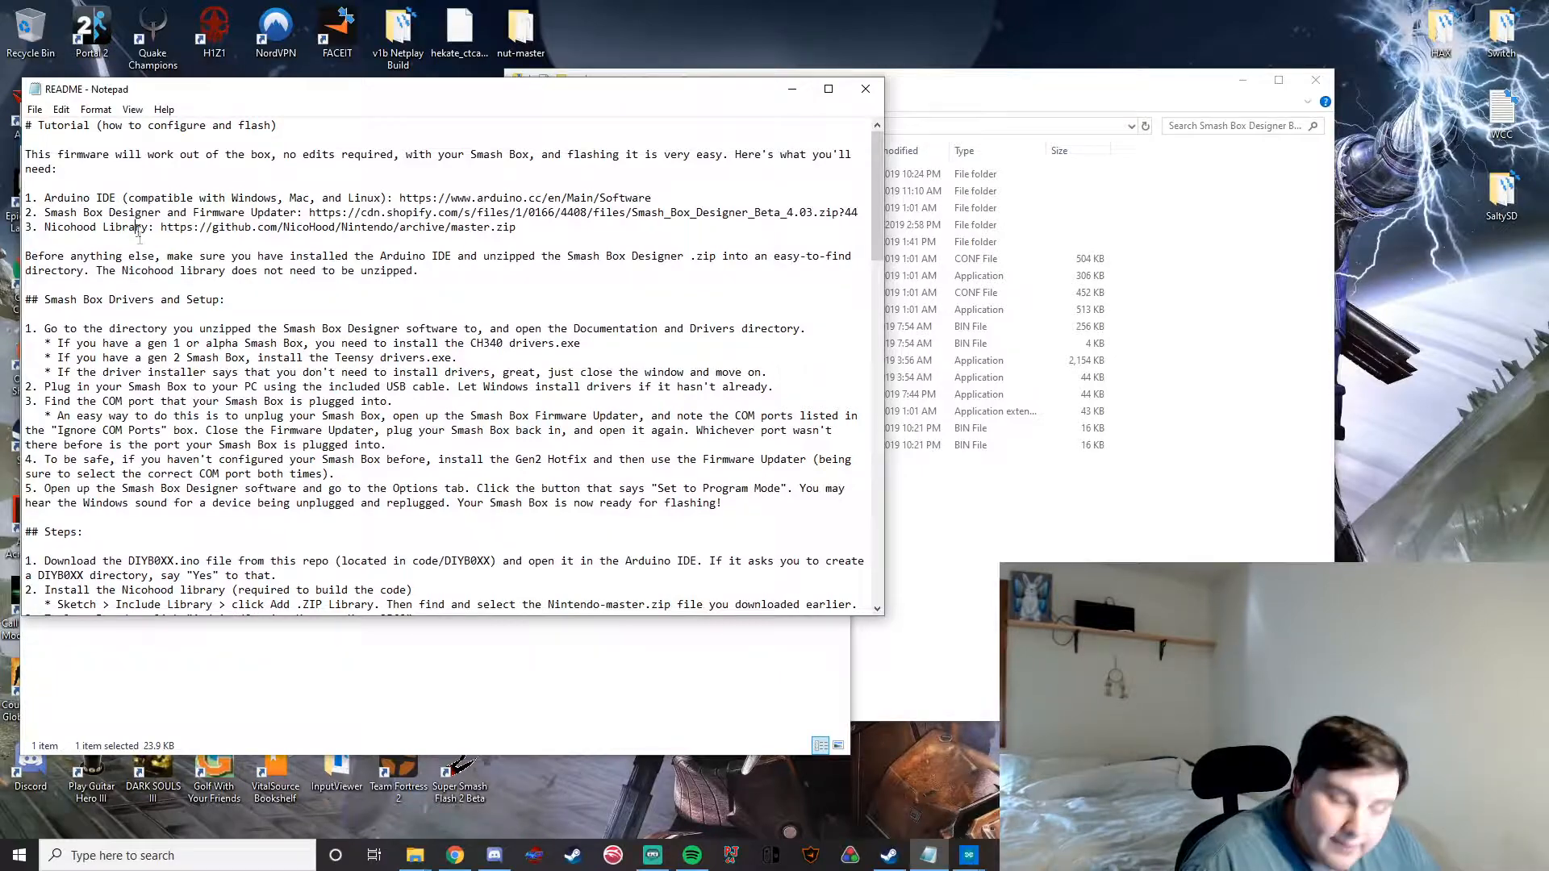
pyautogui.scroll(-3, 142, 280)
pyautogui.scroll(-1, 154, 341)
pyautogui.scroll(-1, 155, 341)
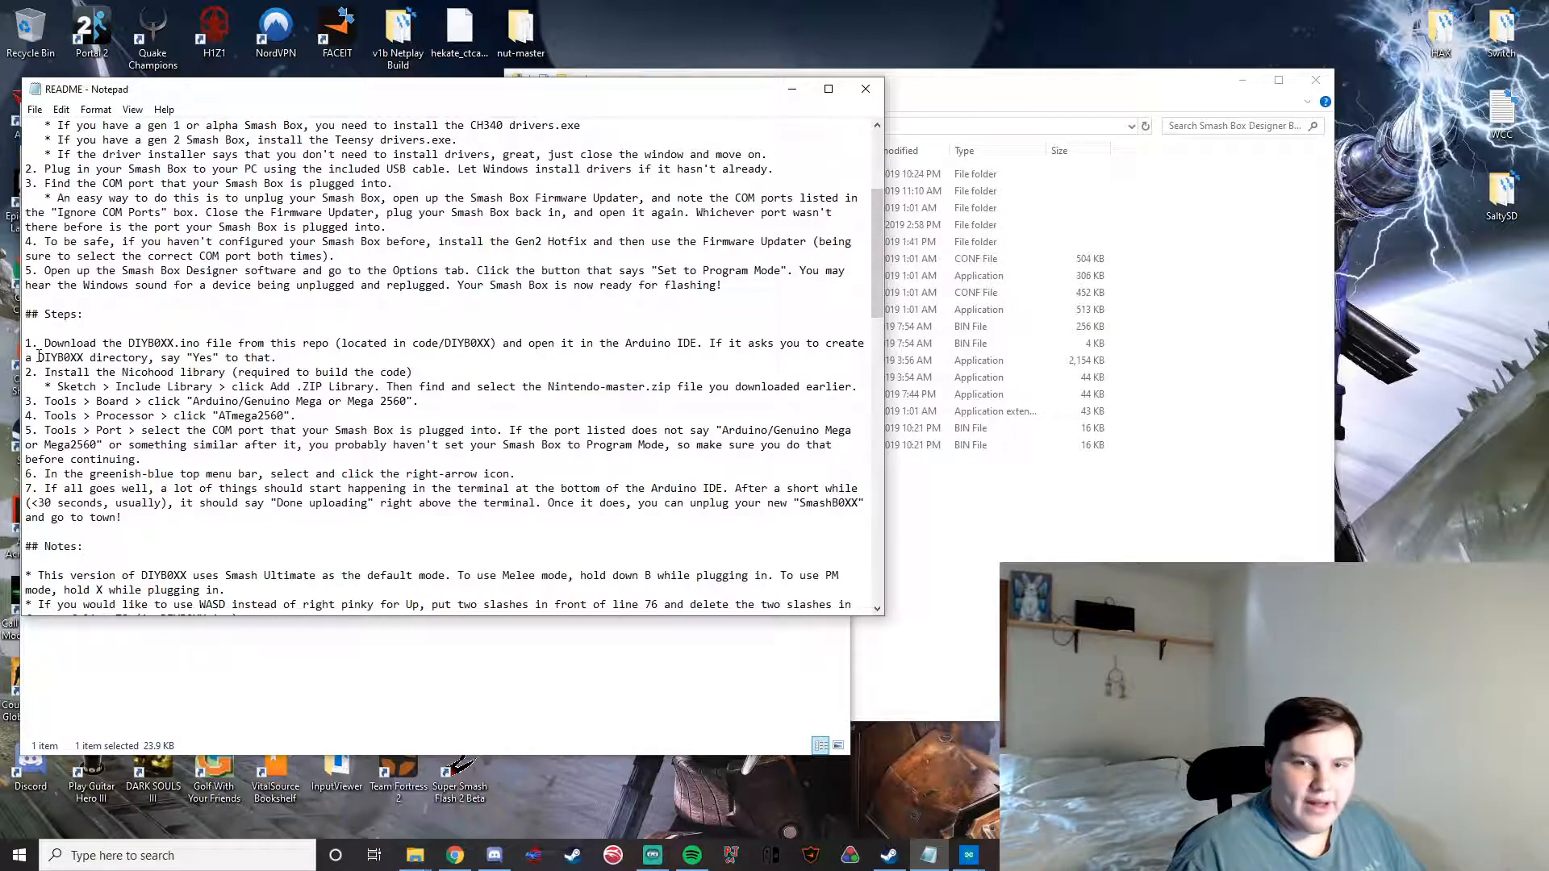
pyautogui.moveTo(28, 343); pyautogui.dragTo(200, 432)
pyautogui.click(200, 432)
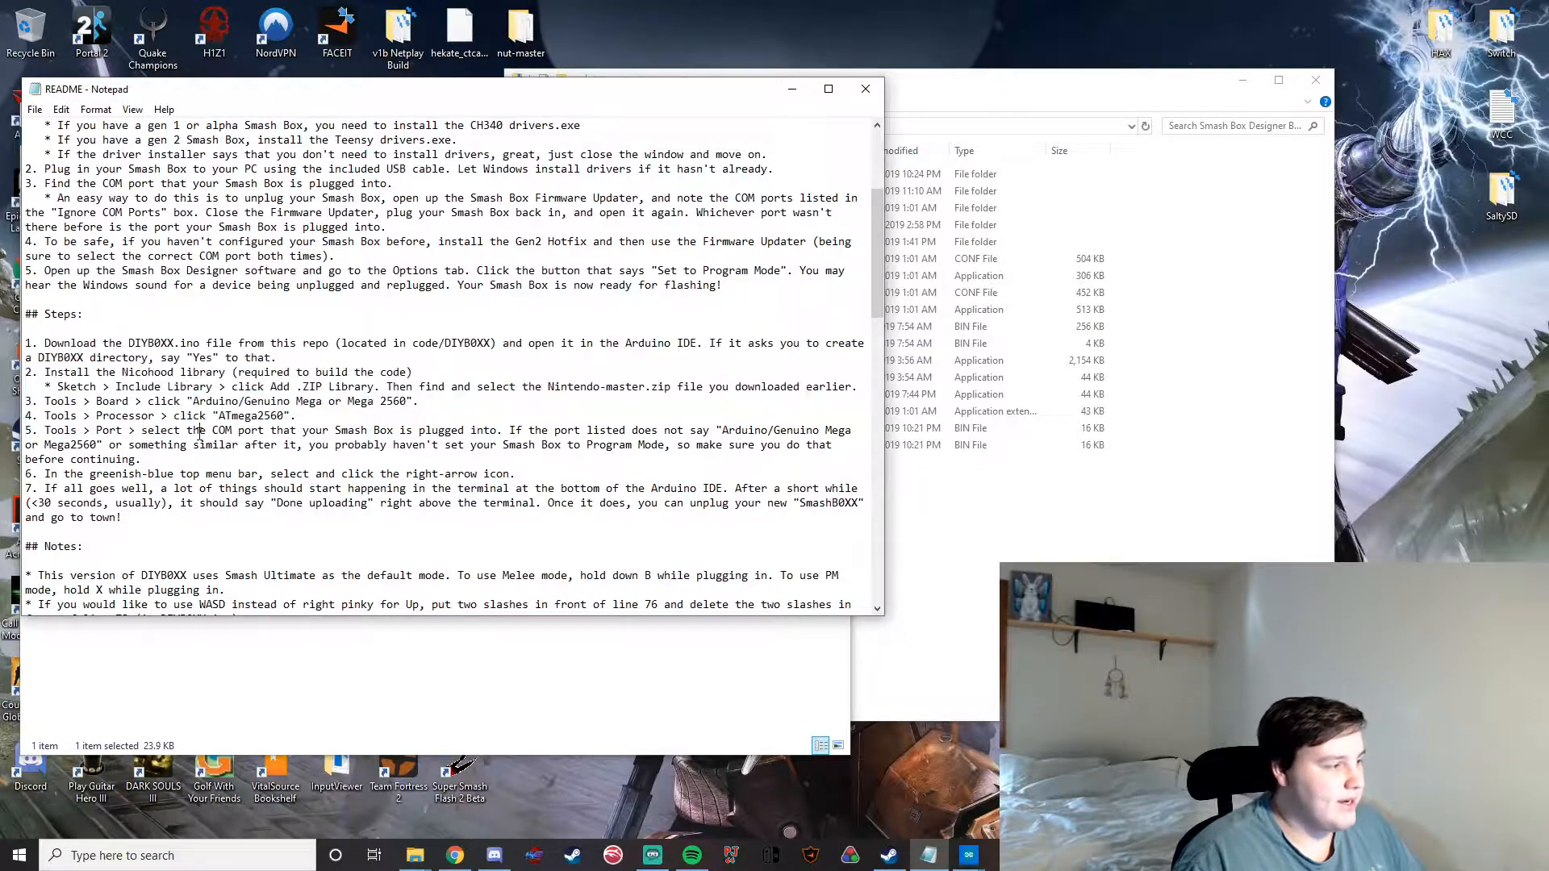
pyautogui.hotkey('alt', 'Tab')
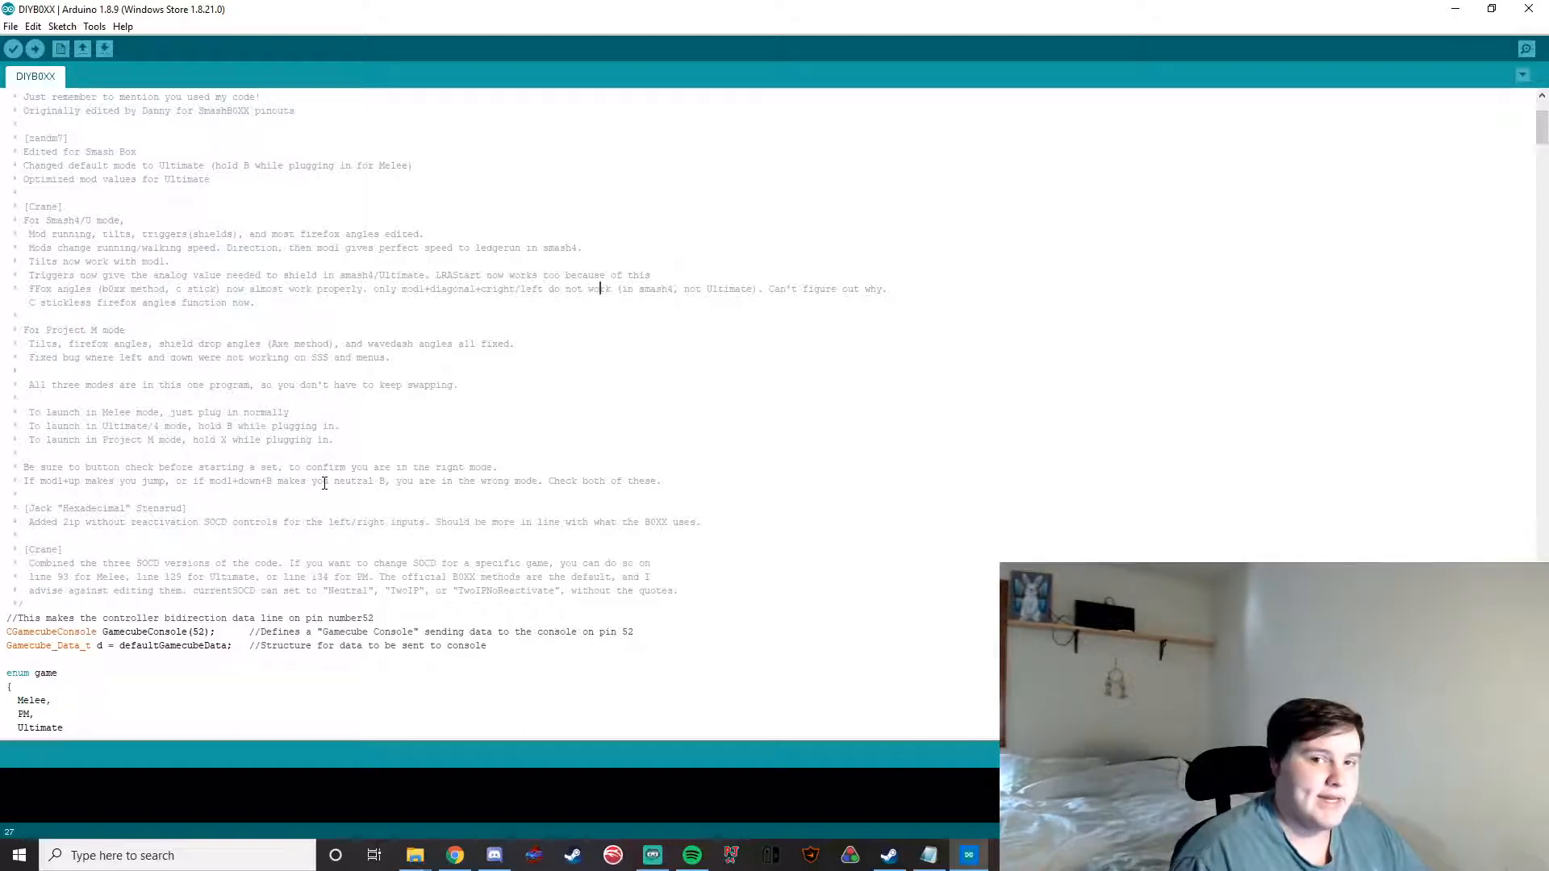
pyautogui.scroll(-15, 504, 374)
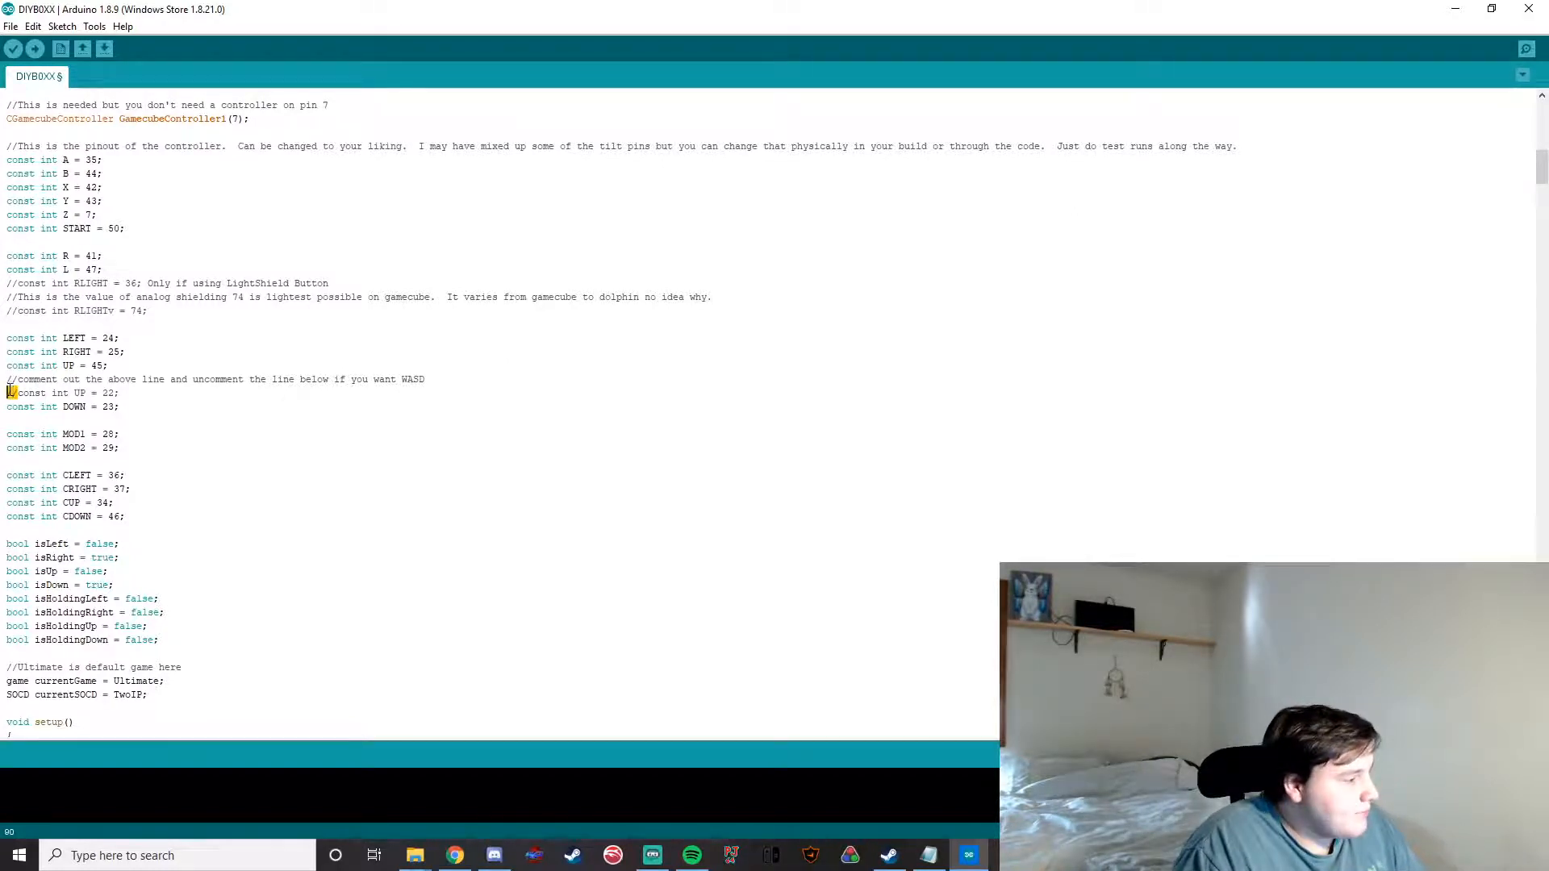
# Uncomment UP = 22, comment out UP = 45, and check the board and port settings after the failed upload
pyautogui.press('BackSpace')
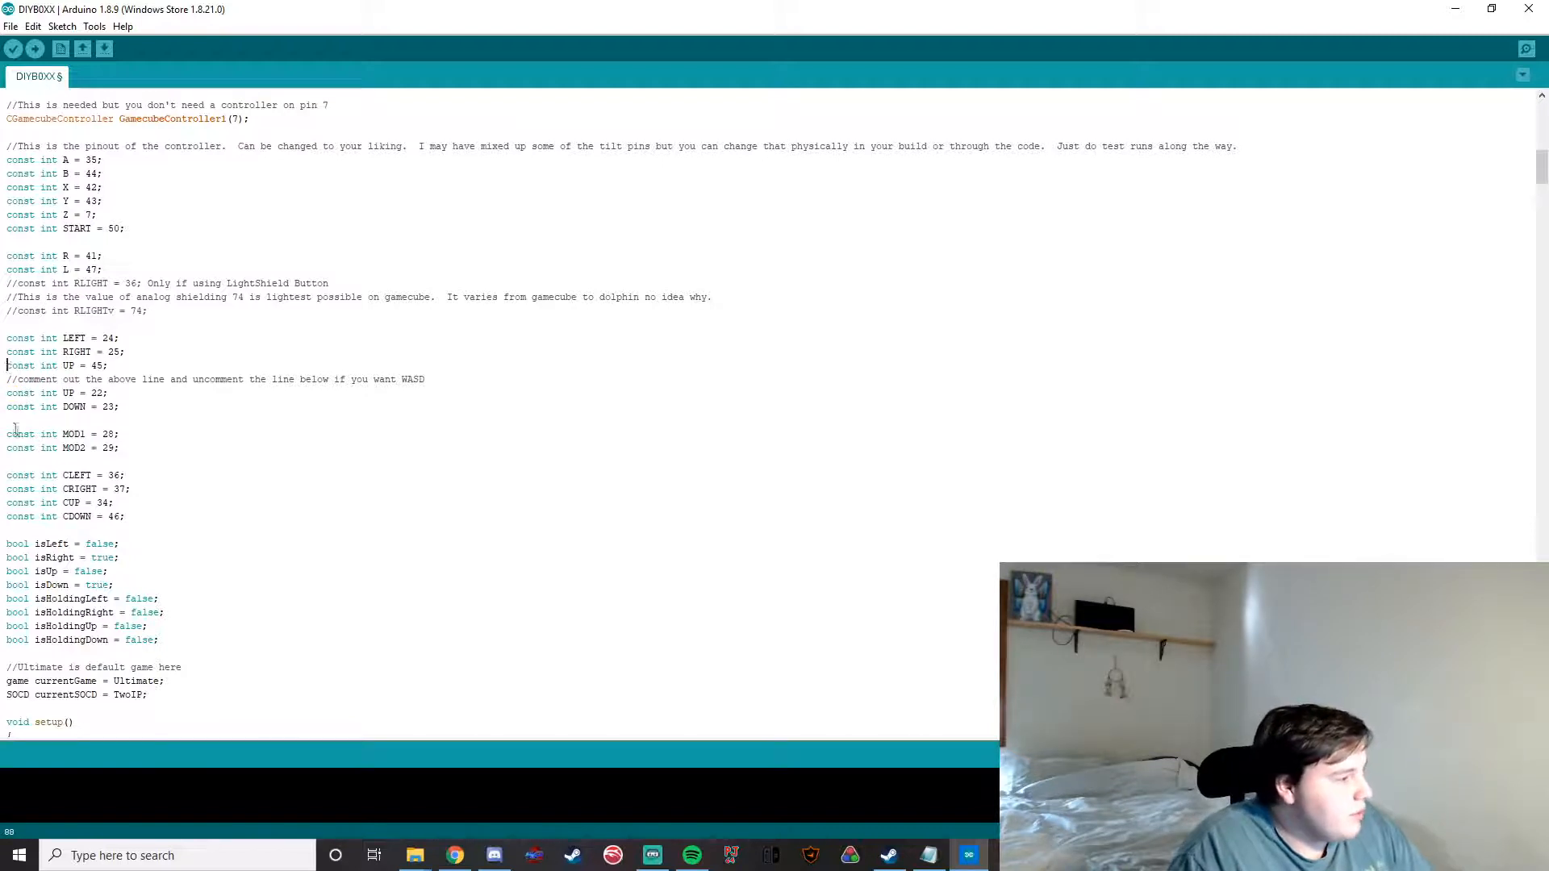
pyautogui.write('//')
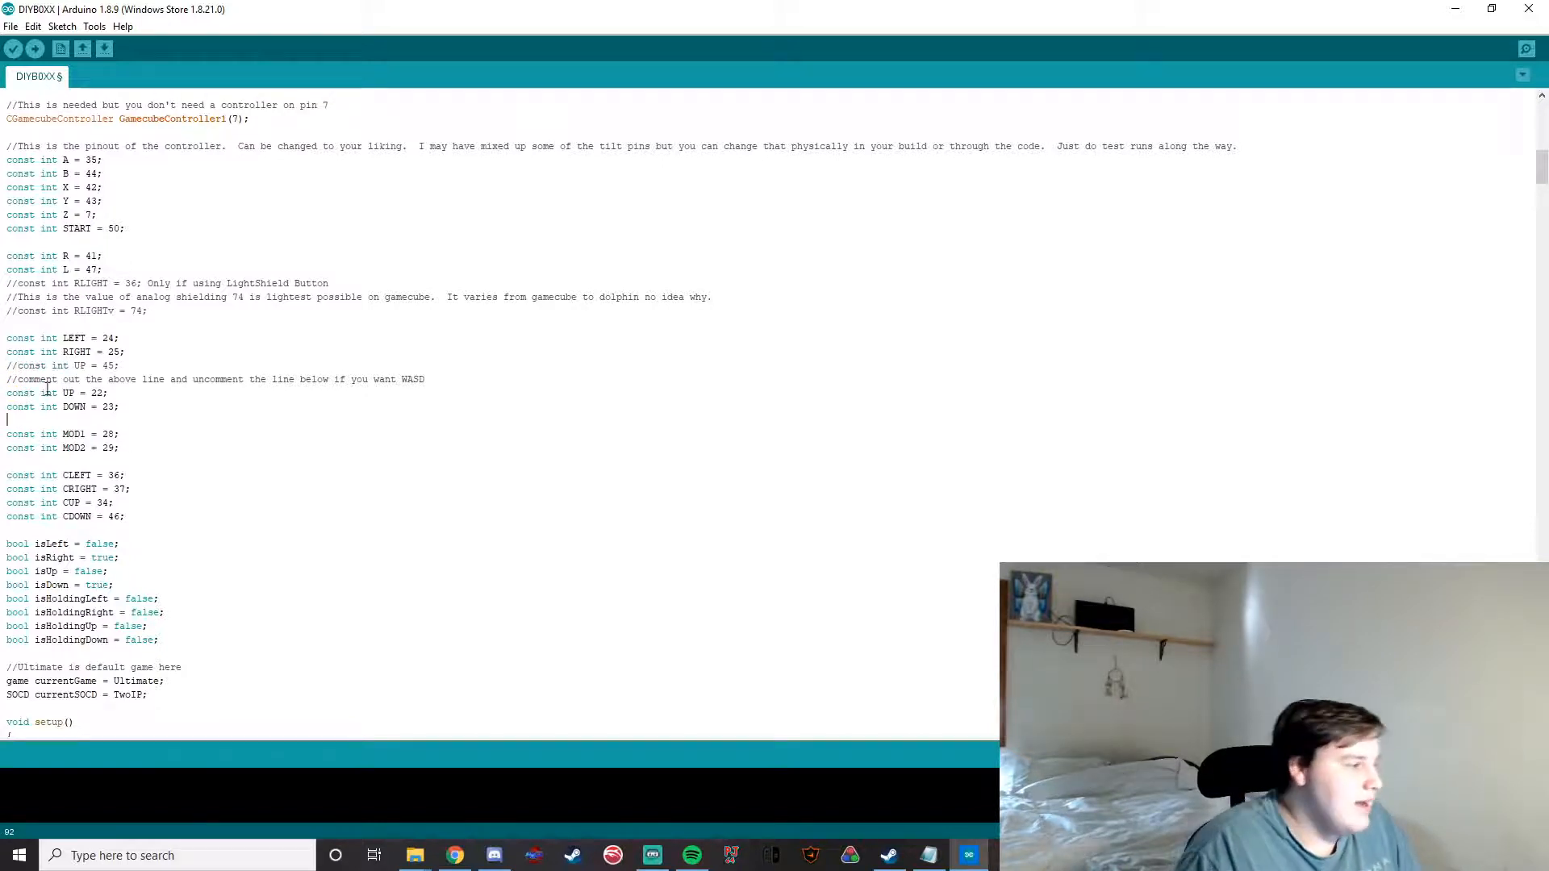
pyautogui.click(161, 379)
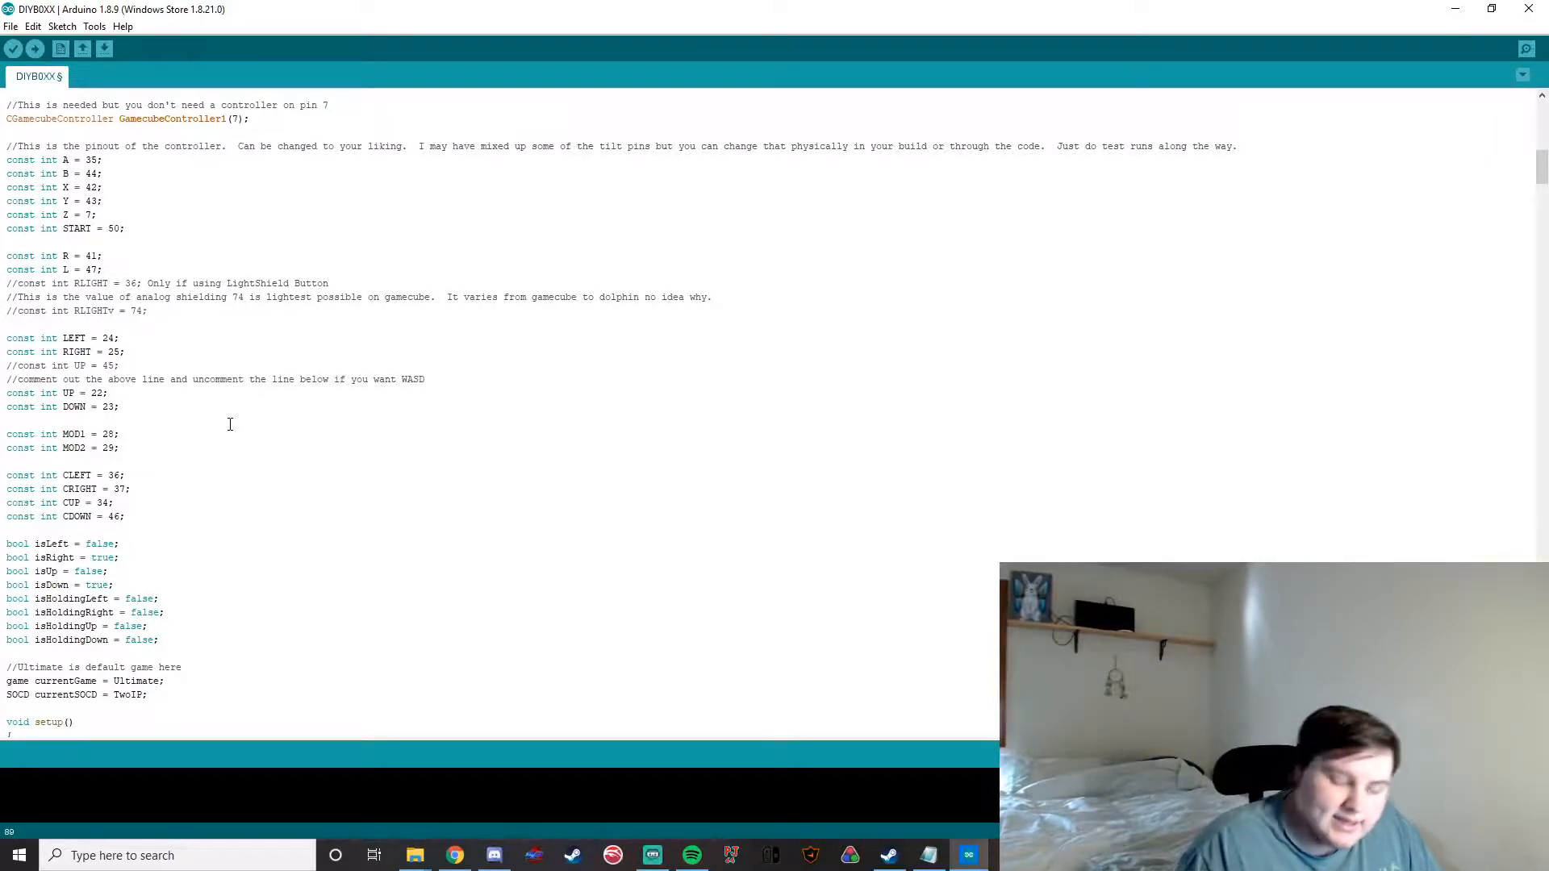
pyautogui.scroll(2, 229, 423)
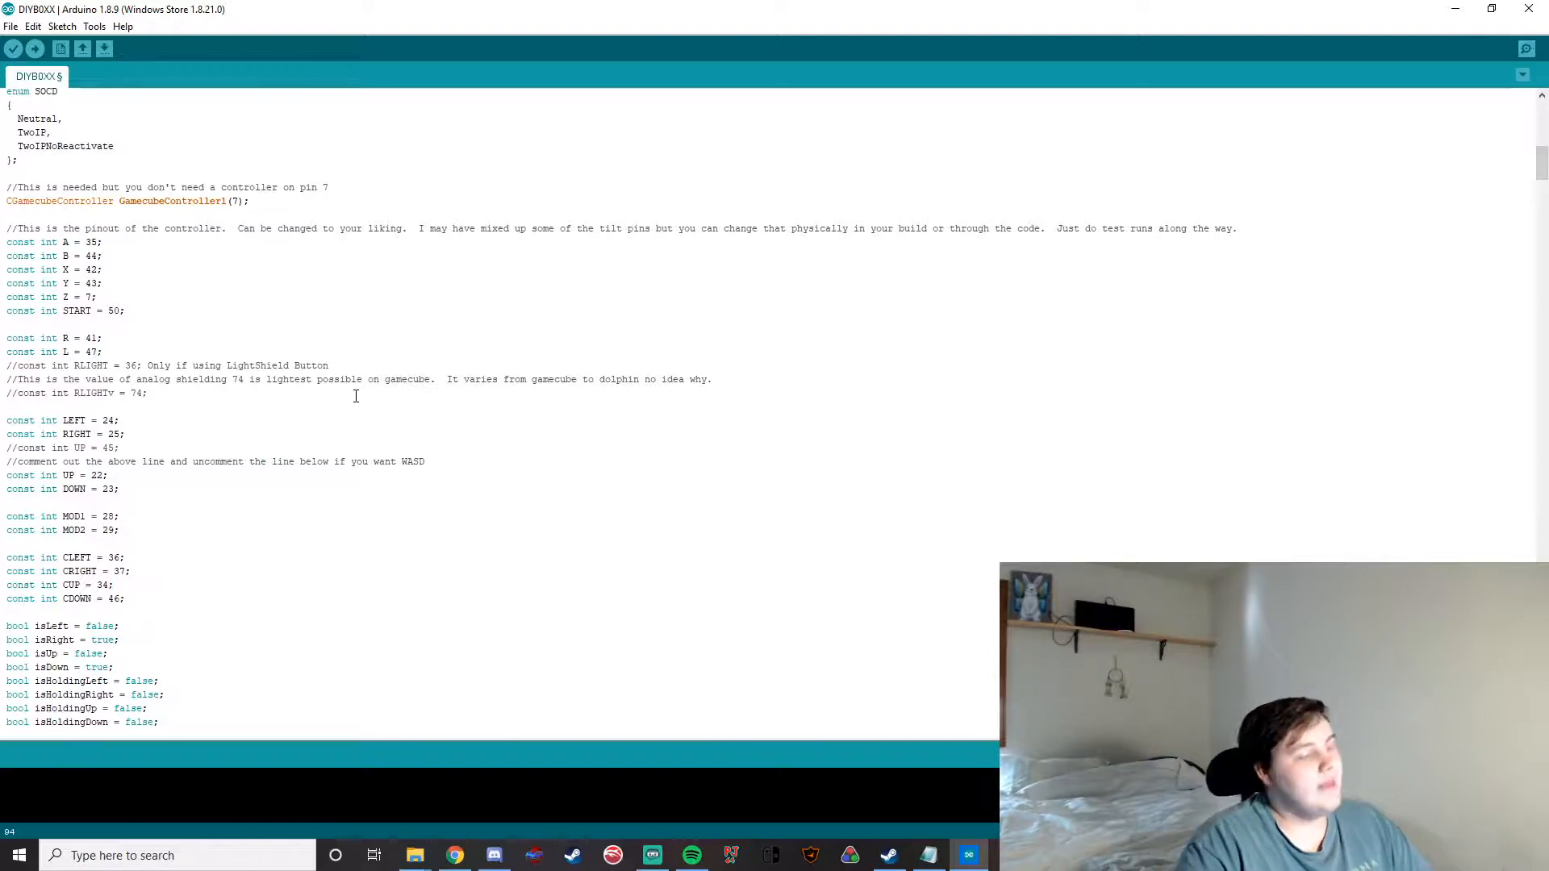
pyautogui.click(93, 27)
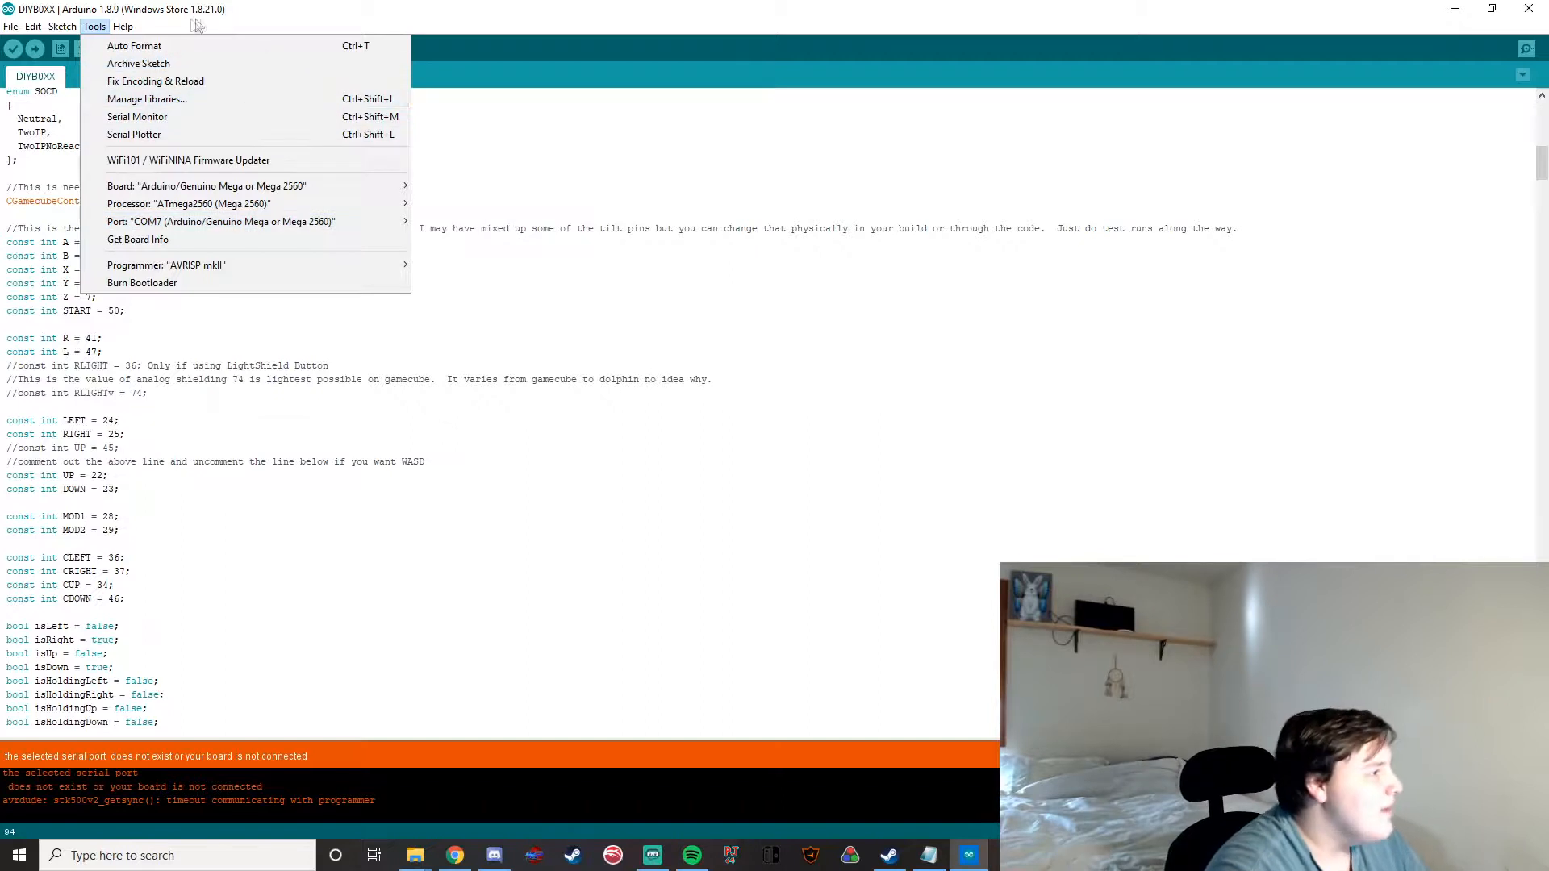
# Upload the sketch to the Mega 2560 until Done uploading, then minimize the IDE
pyautogui.click(562, 59)
pyautogui.click(36, 48)
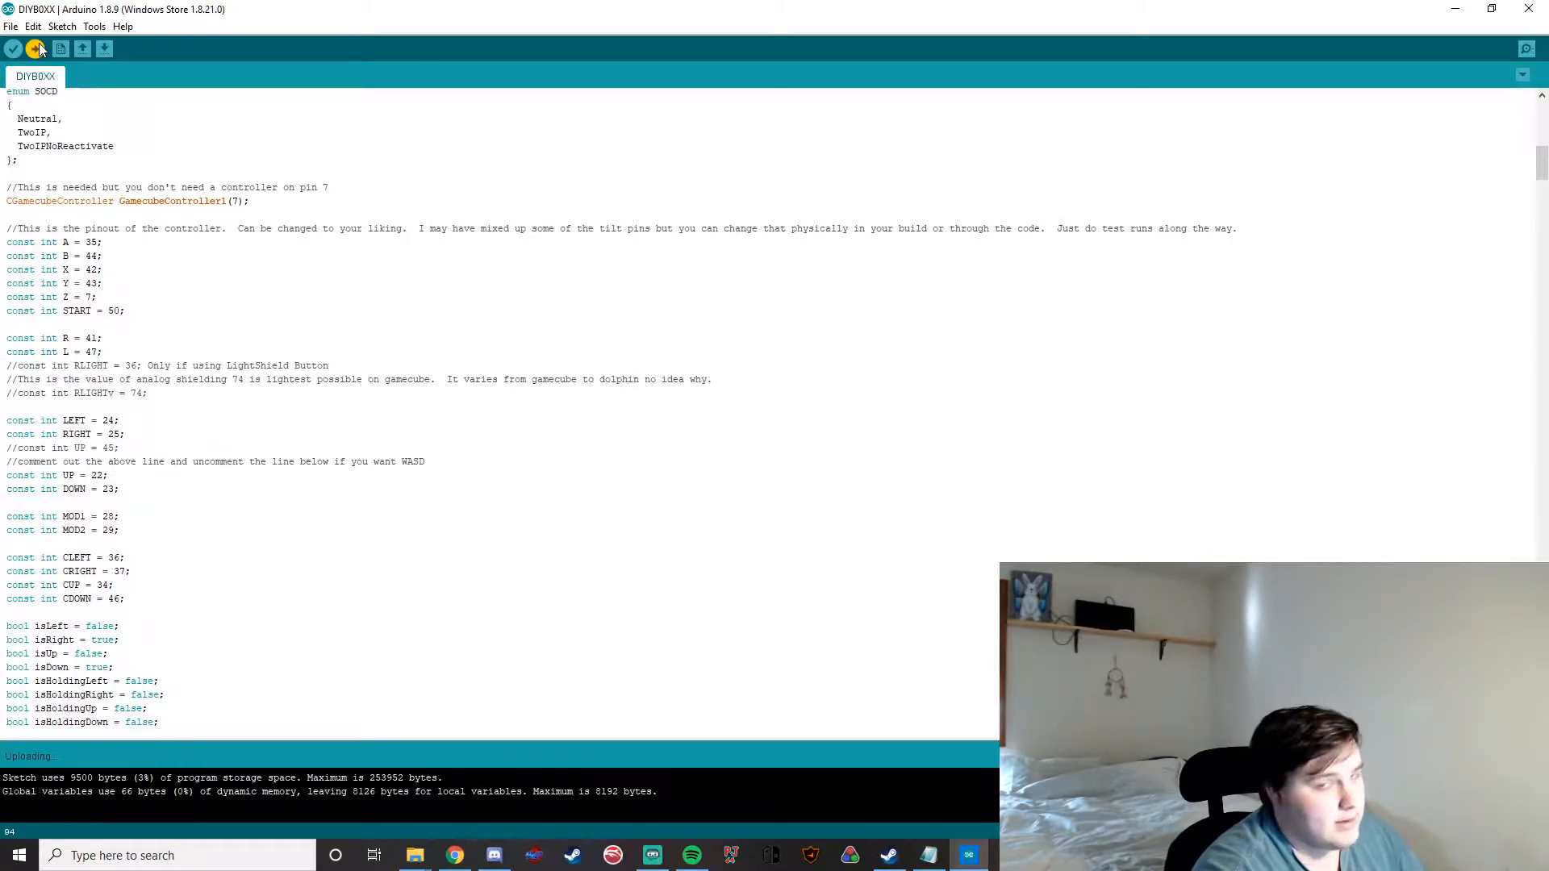
pyautogui.click(1456, 9)
pyautogui.scroll(-6, 649, 533)
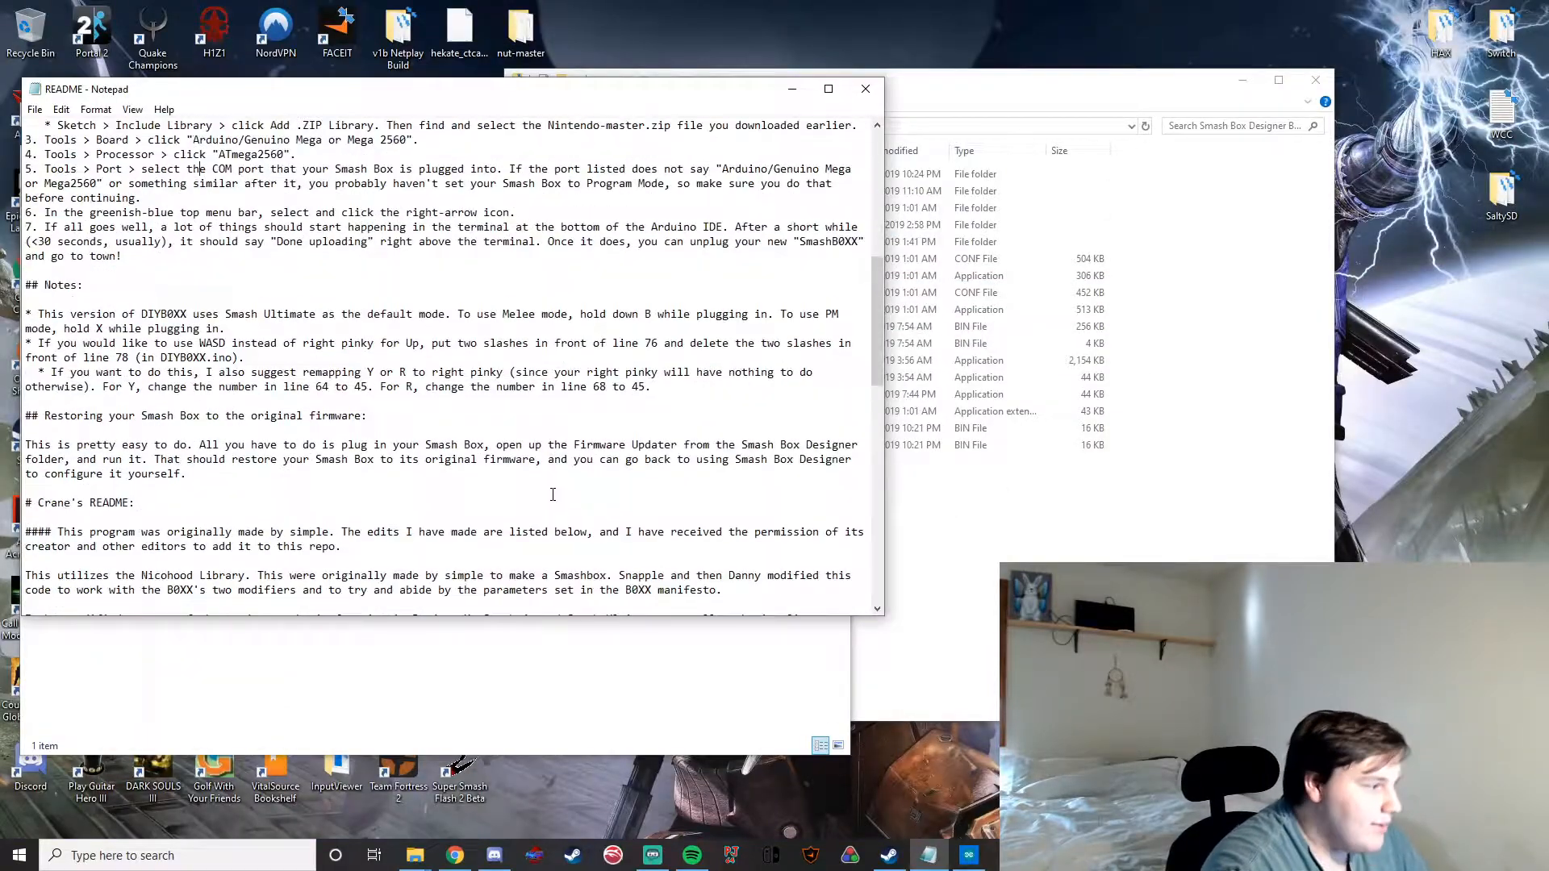